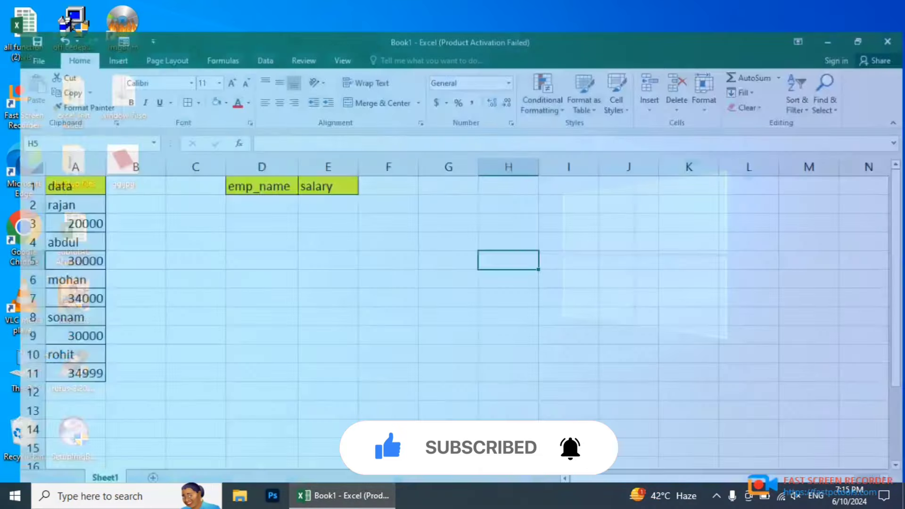
Step: Bring Book1 to the front and check the first name and salary, rajan and 20000, in column A
left_click(352, 495)
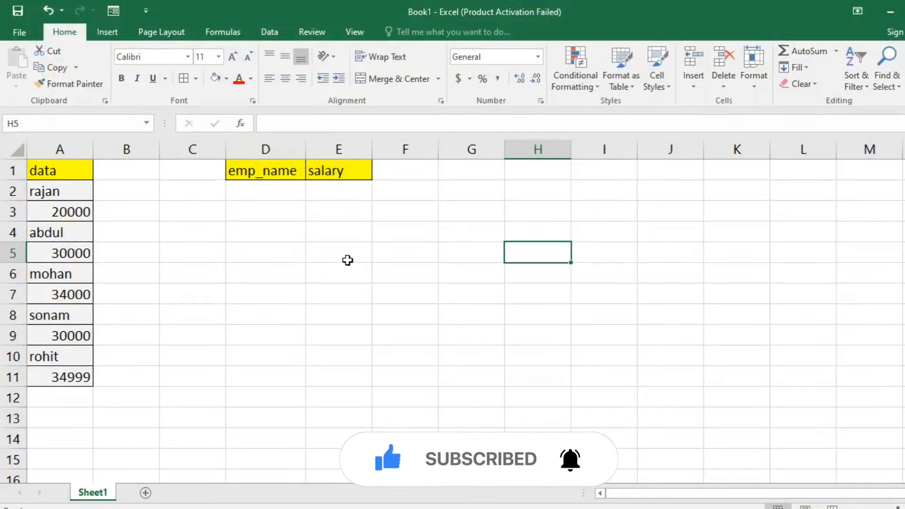
scroll(347, 261, "up", 1)
left_click(414, 283)
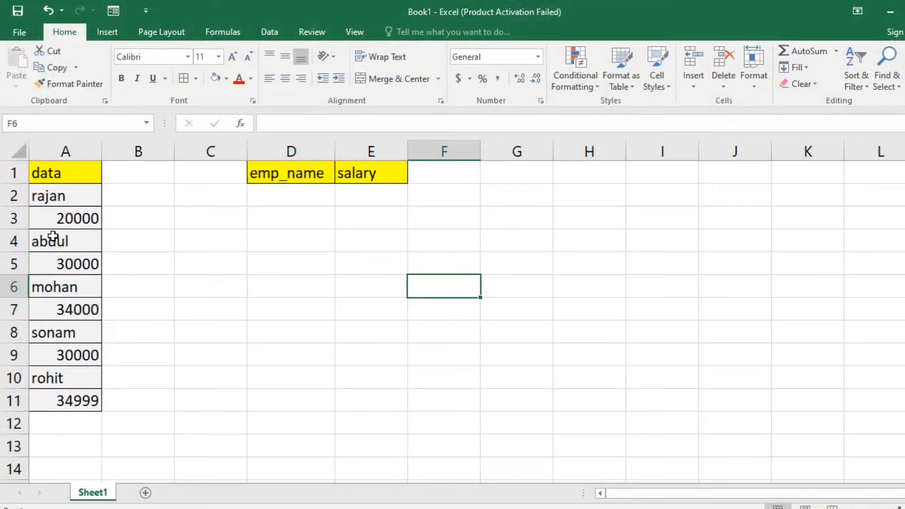
left_click_drag(66, 196, 66, 241)
left_click(66, 196)
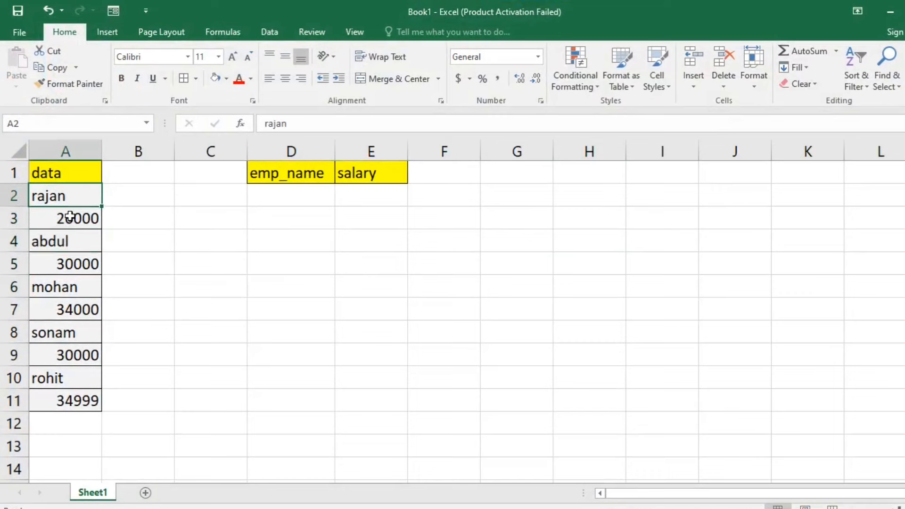
left_click(71, 217)
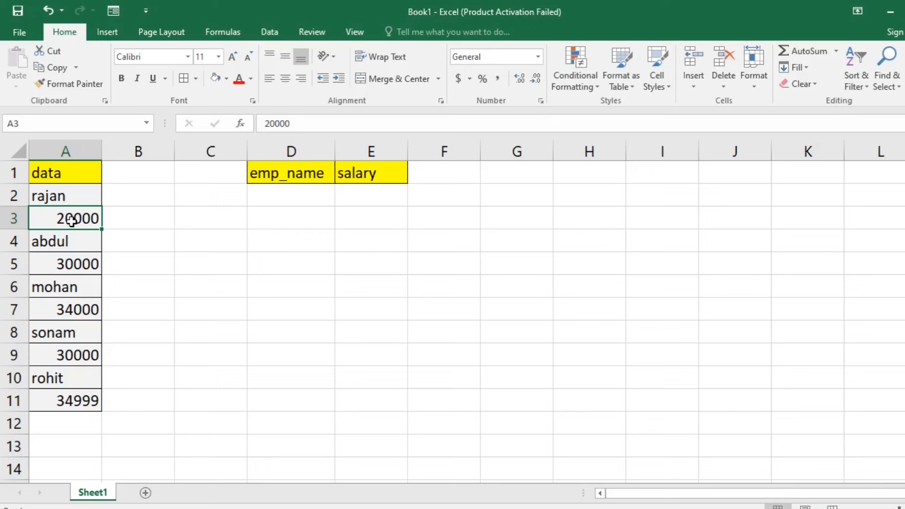
Step: Step through column A's alternating entries: rajan 20000, abdul 30000, mohan
left_click(59, 197)
left_click(68, 219)
left_click(68, 240)
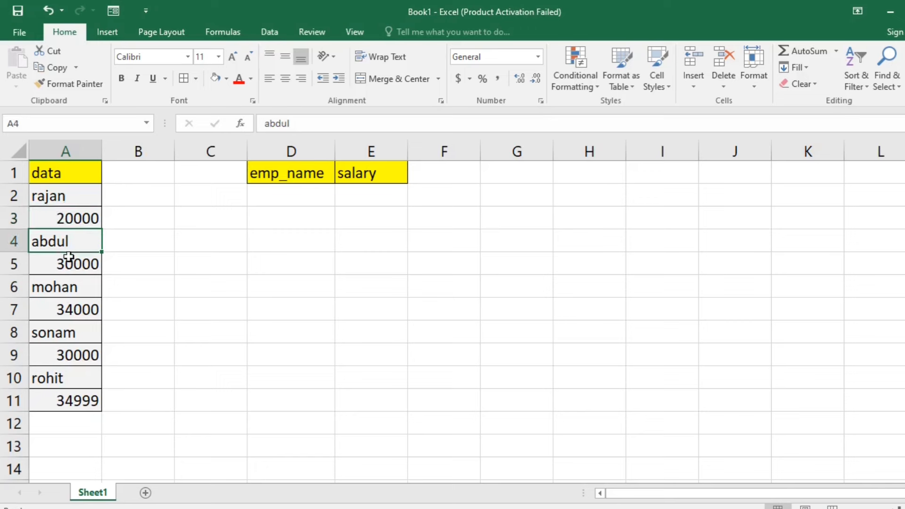
left_click(76, 266)
left_click(69, 296)
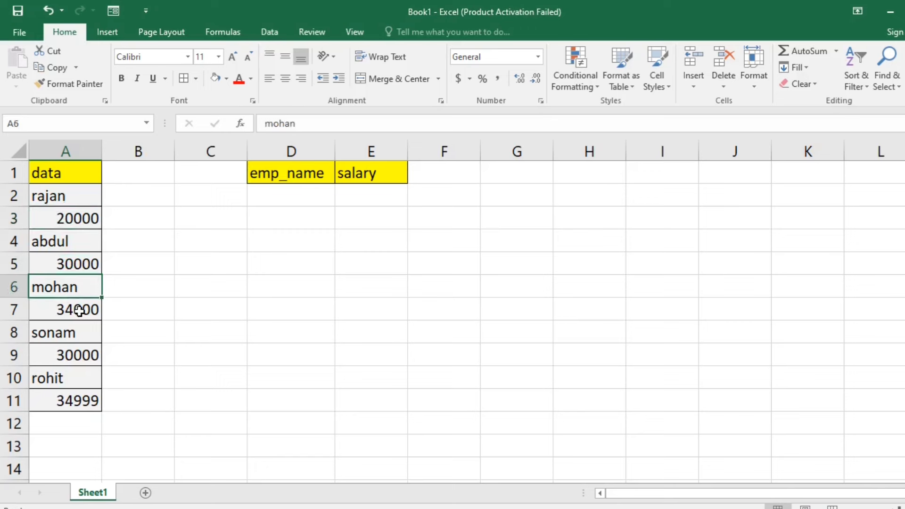
left_click(62, 217)
left_click(66, 150)
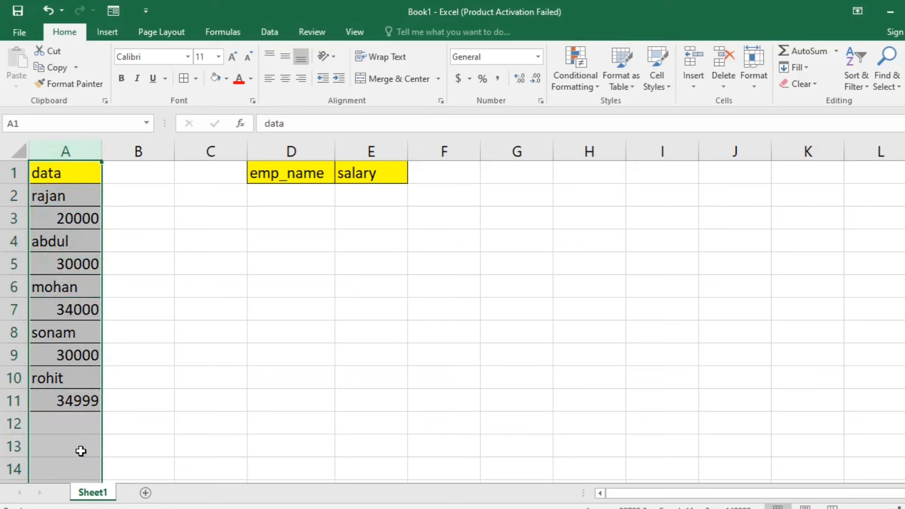
left_click(231, 375)
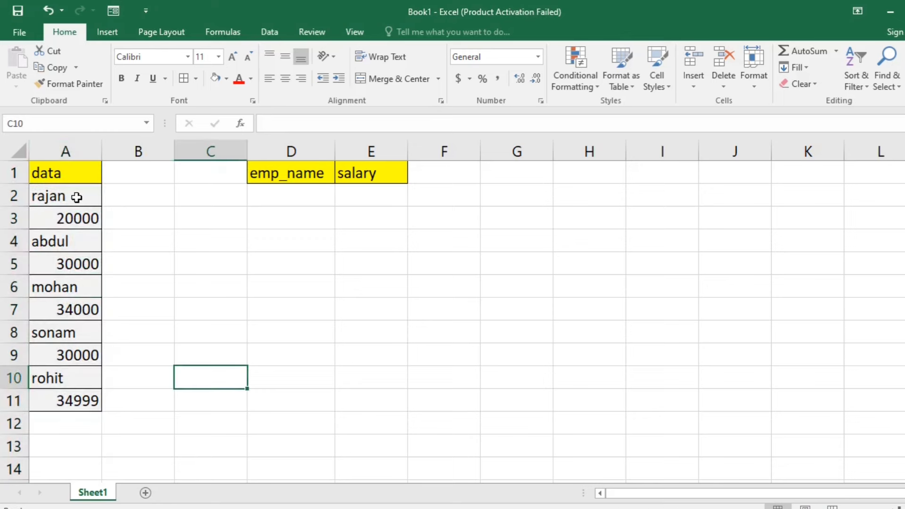
left_click(76, 197)
left_click(298, 195)
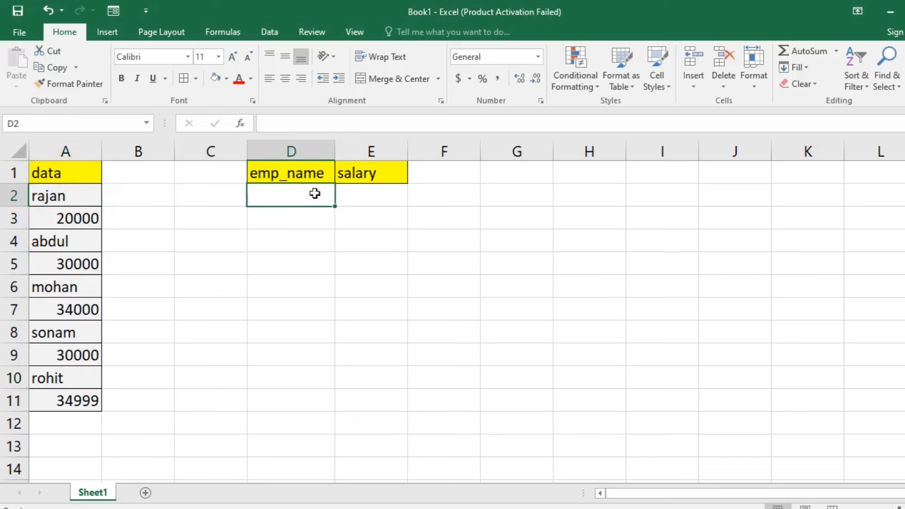
type("rajan")
key("Return")
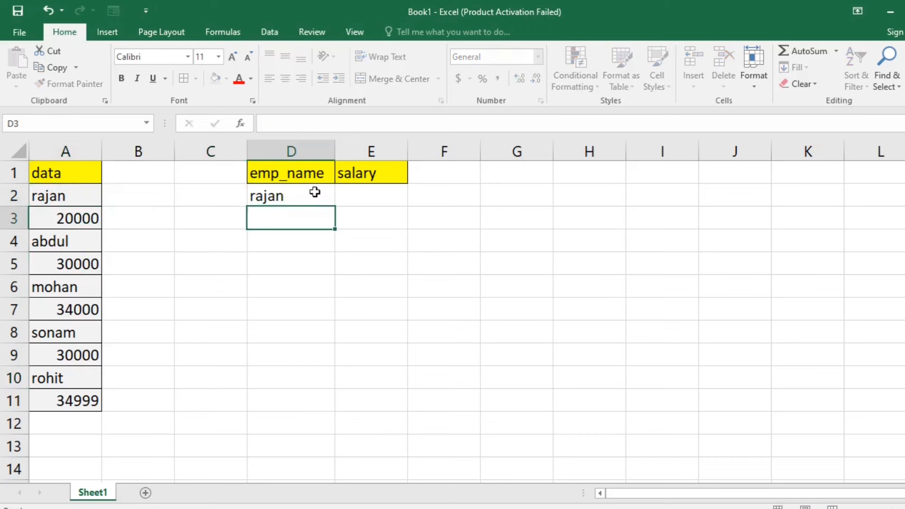
left_click(367, 194)
type("200")
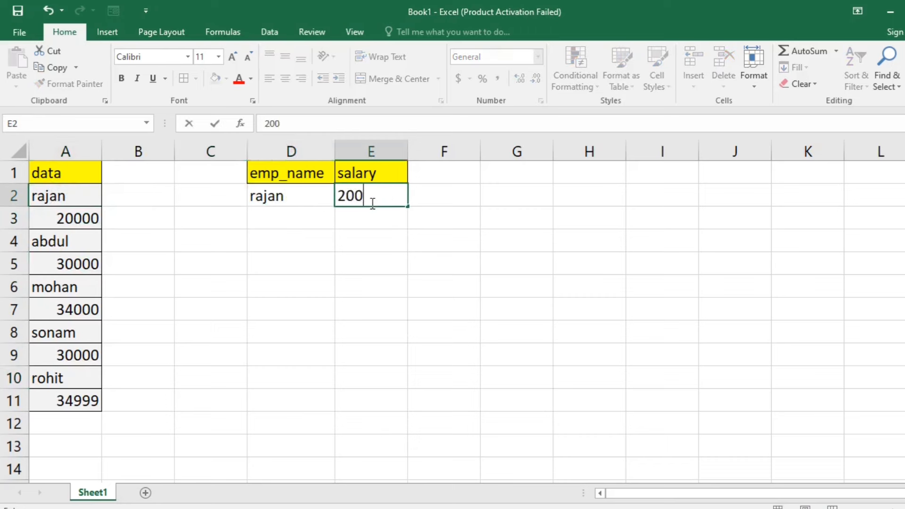
type("0")
key("Return")
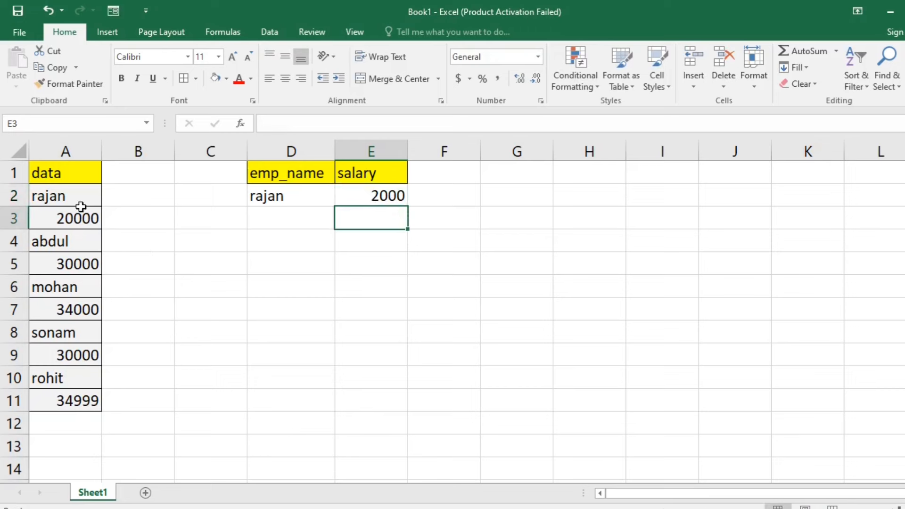
left_click_drag(81, 210, 67, 433)
left_click(291, 354)
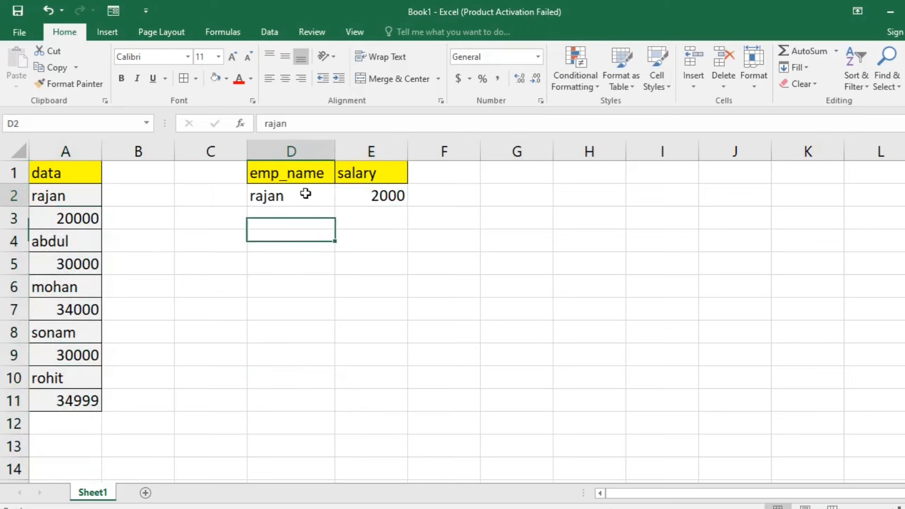
left_click_drag(305, 196, 392, 194)
key("Delete")
left_click(555, 333)
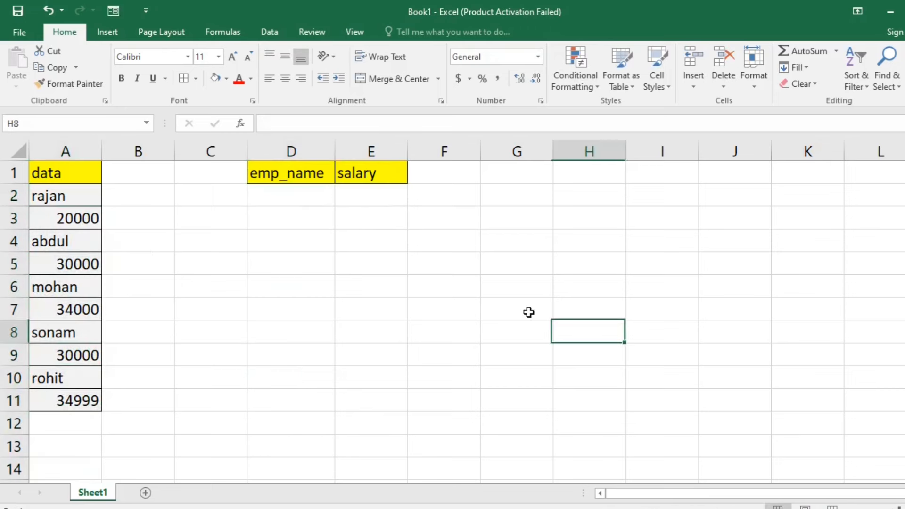
left_click(76, 219)
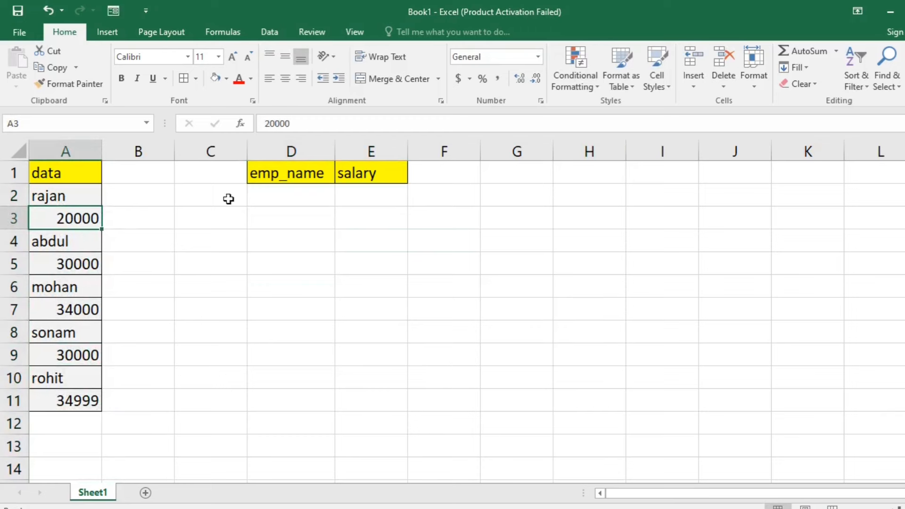
left_click_drag(283, 202, 283, 264)
left_click_drag(374, 198, 374, 252)
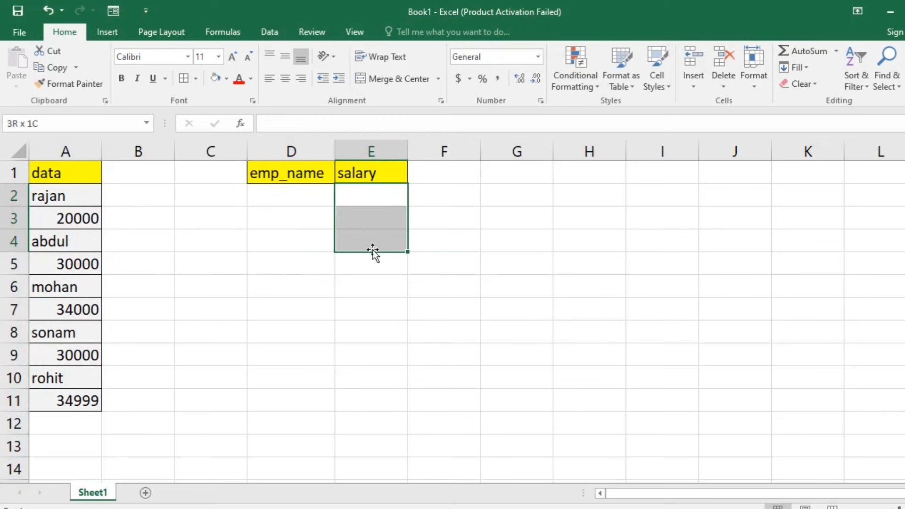
left_click(302, 266)
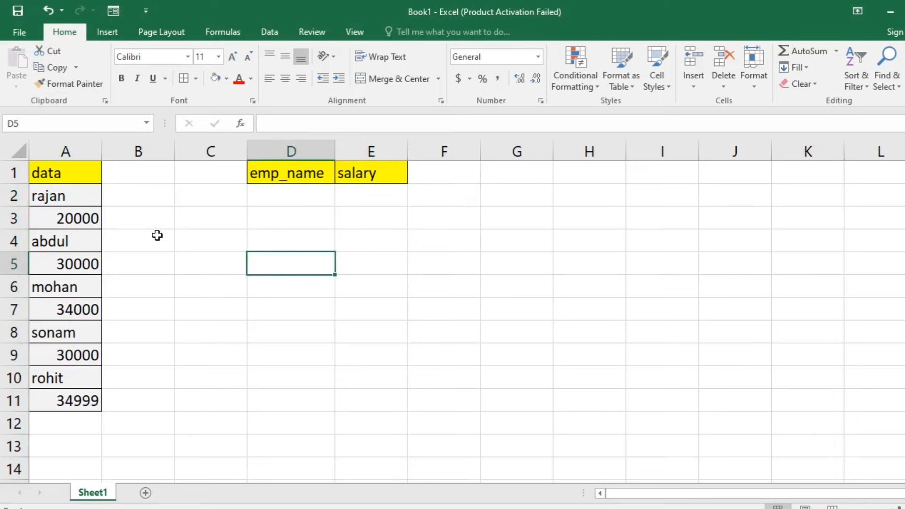
Step: Select only the sheet's text cells using Go To Special > Constants, with Numbers and Errors excluded
key("ctrl+g")
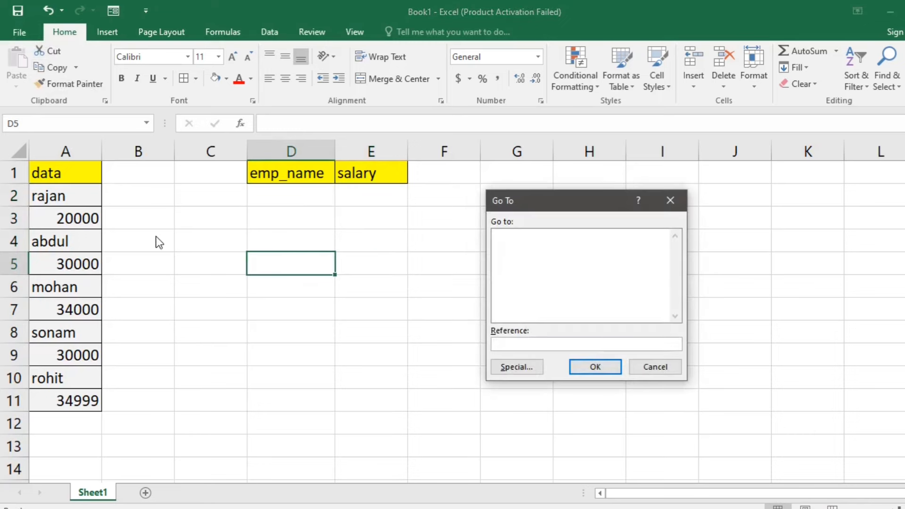
left_click_drag(581, 203, 783, 95)
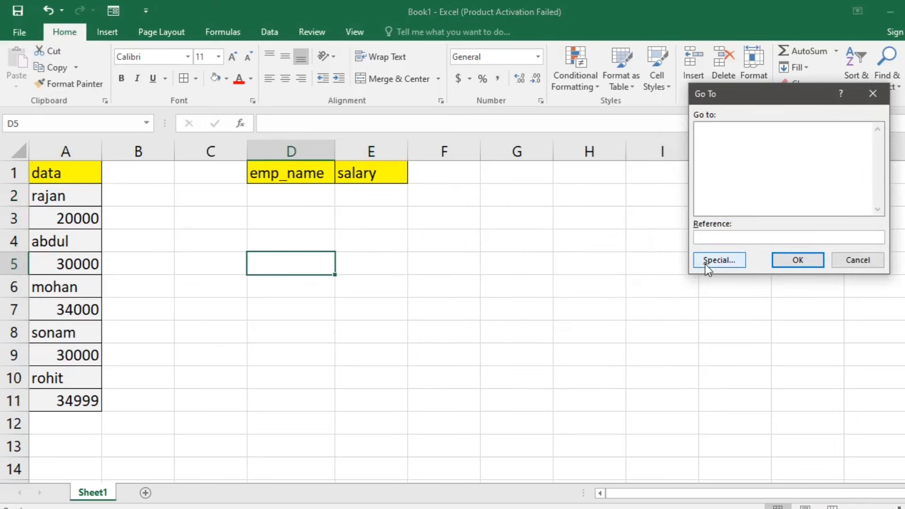
left_click(723, 261)
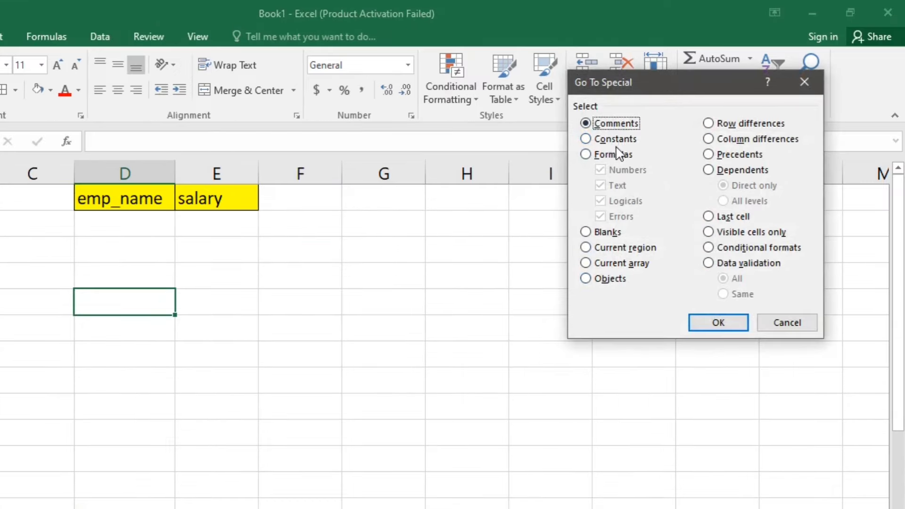
left_click(710, 122)
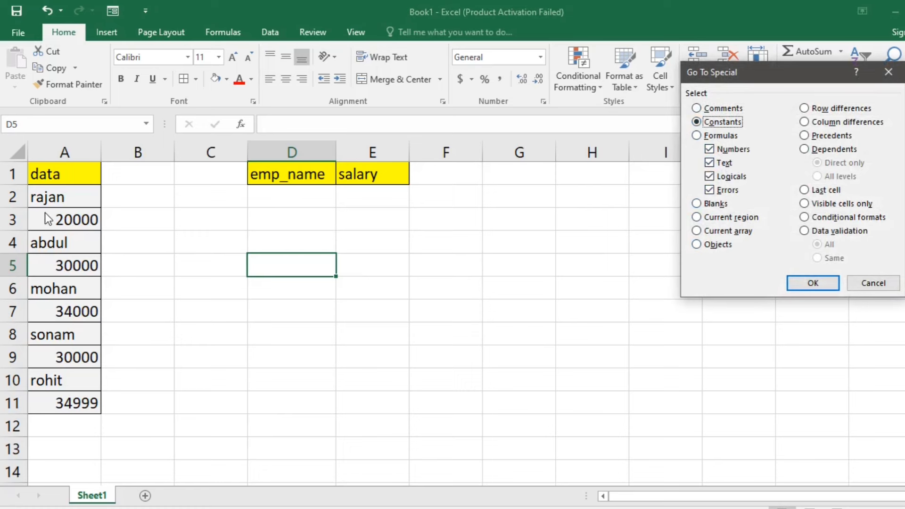
left_click(710, 149)
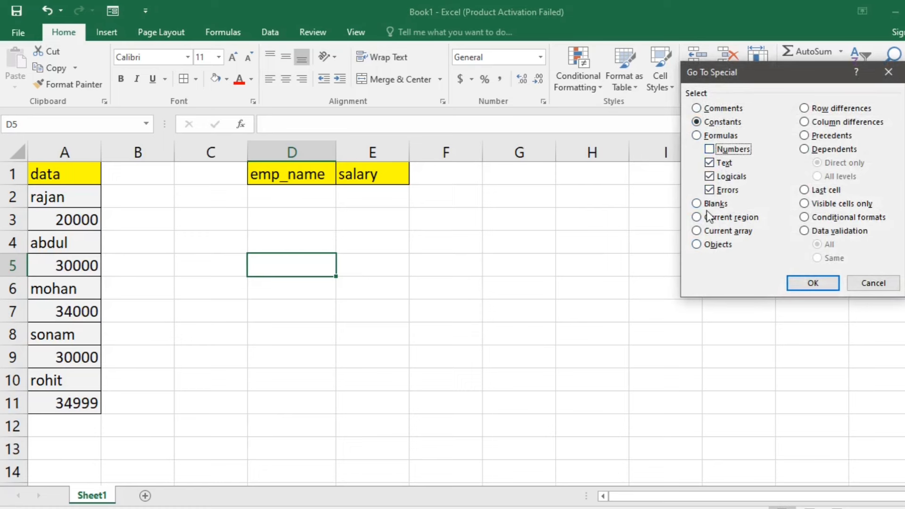
left_click(710, 190)
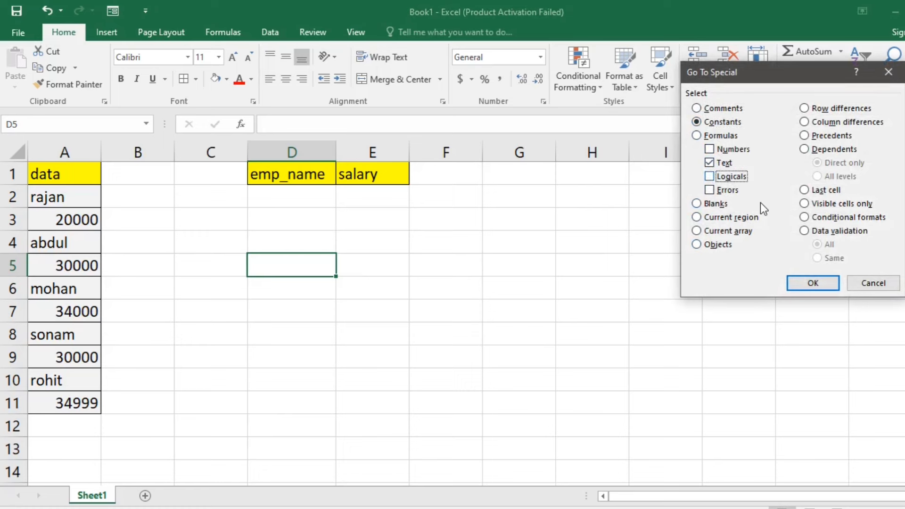
left_click(810, 284)
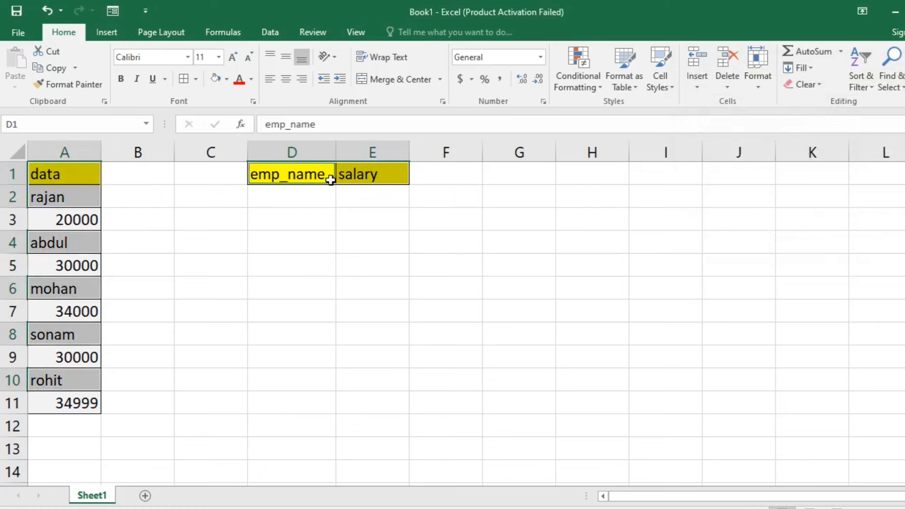
left_click(394, 240)
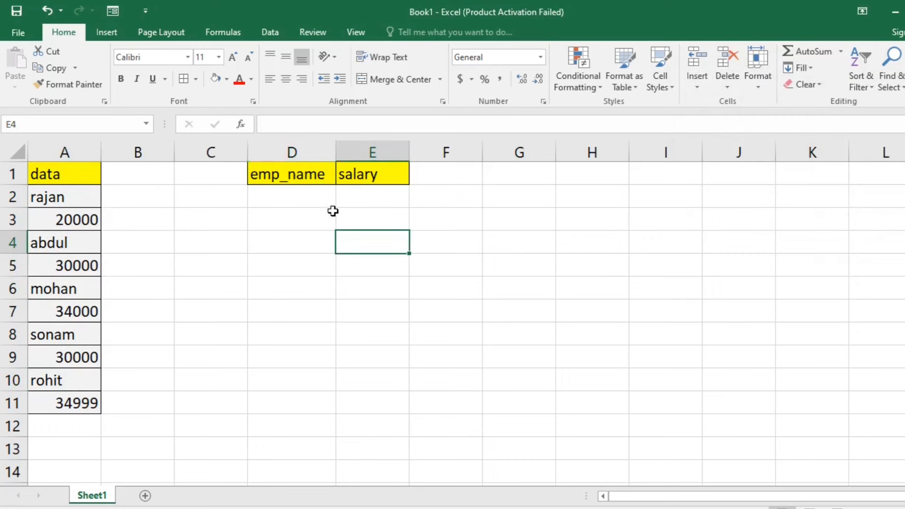
Step: Delete columns D and E, which held the emp_name and salary headers
left_click_drag(287, 154, 370, 153)
right_click(366, 150)
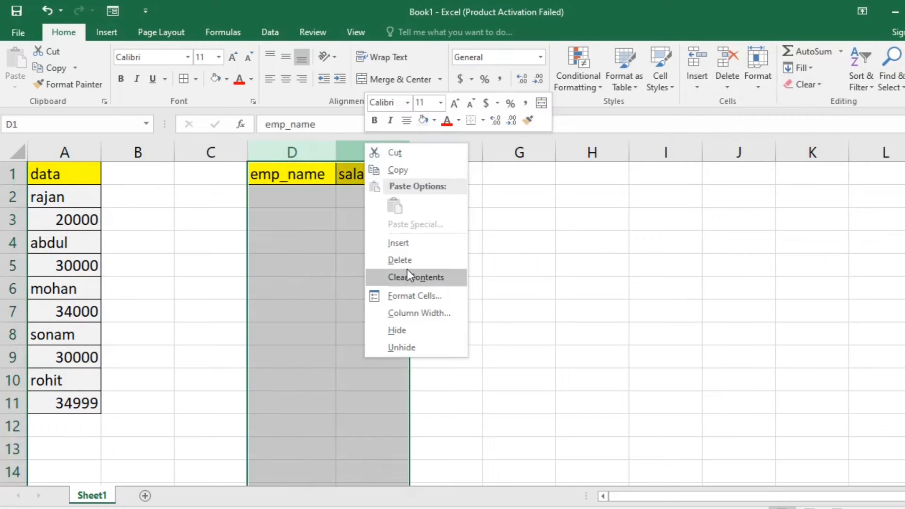
left_click(392, 259)
left_click(497, 283)
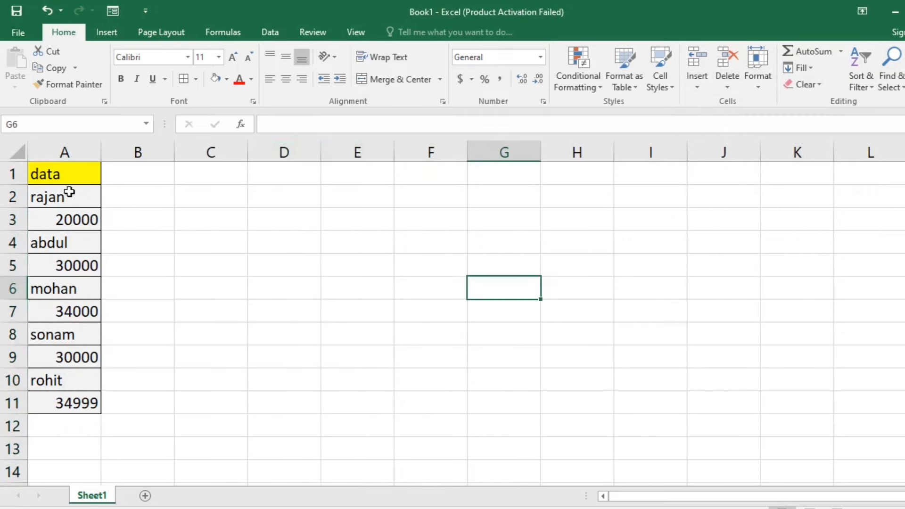
left_click(290, 218)
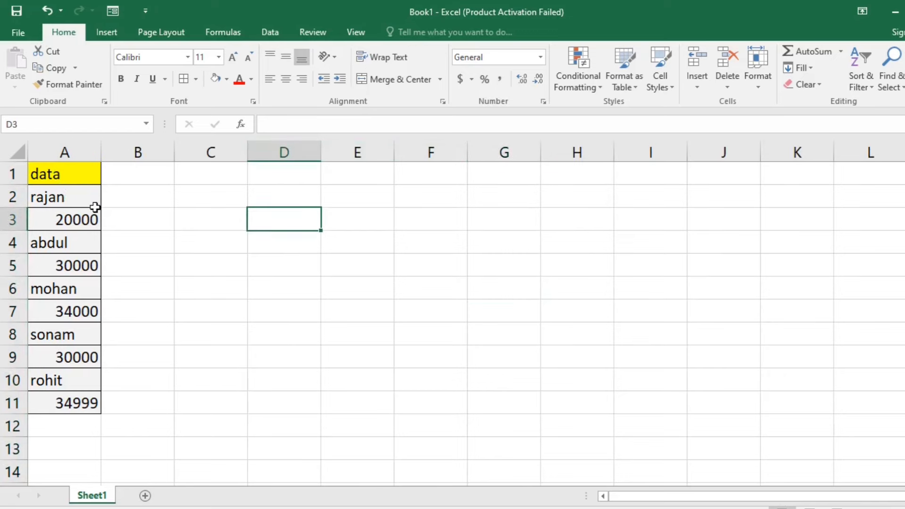
left_click(184, 256)
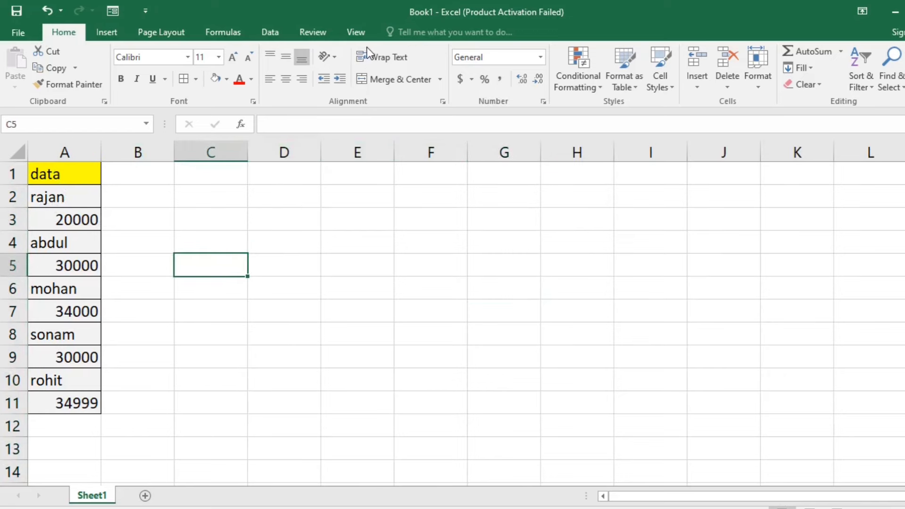
Step: Search Go To Special for formula cells holding only text; none are found
key("ctrl+g")
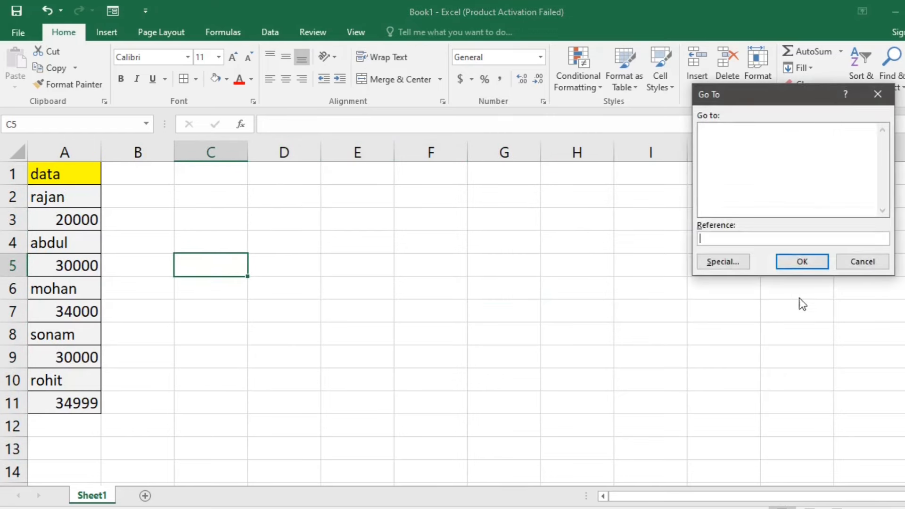
left_click(723, 261)
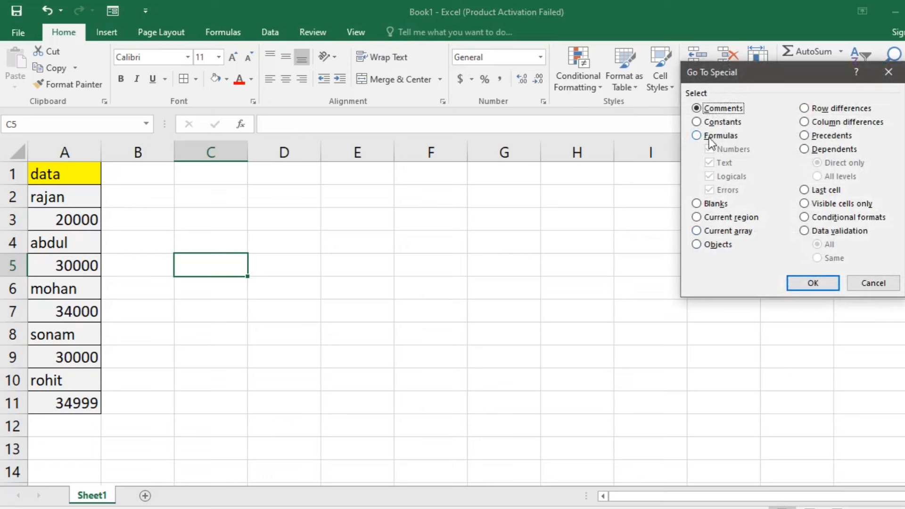
left_click(710, 138)
left_click(710, 149)
left_click(710, 190)
left_click(710, 176)
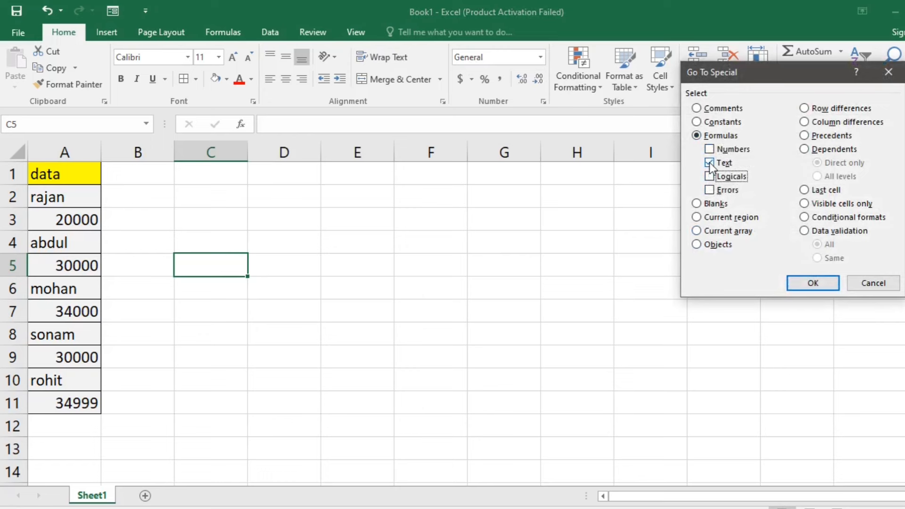
left_click(803, 283)
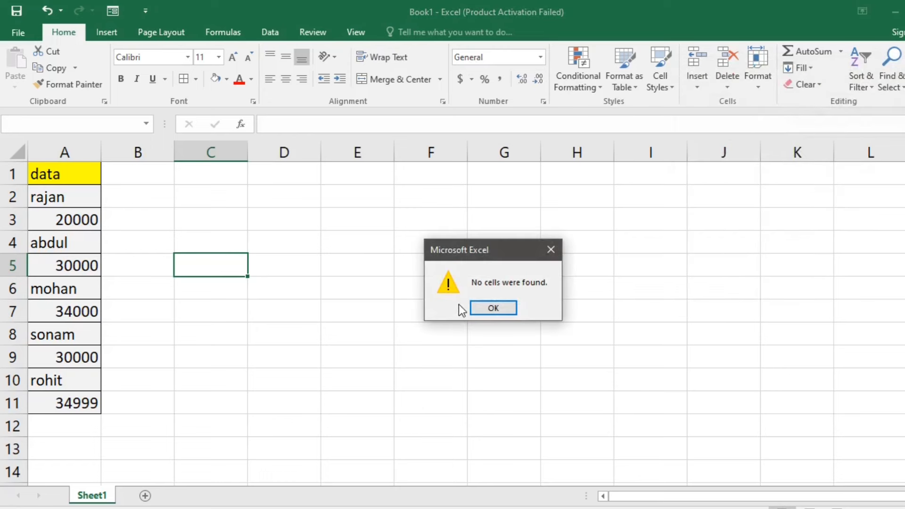
left_click(471, 307)
left_click(193, 211)
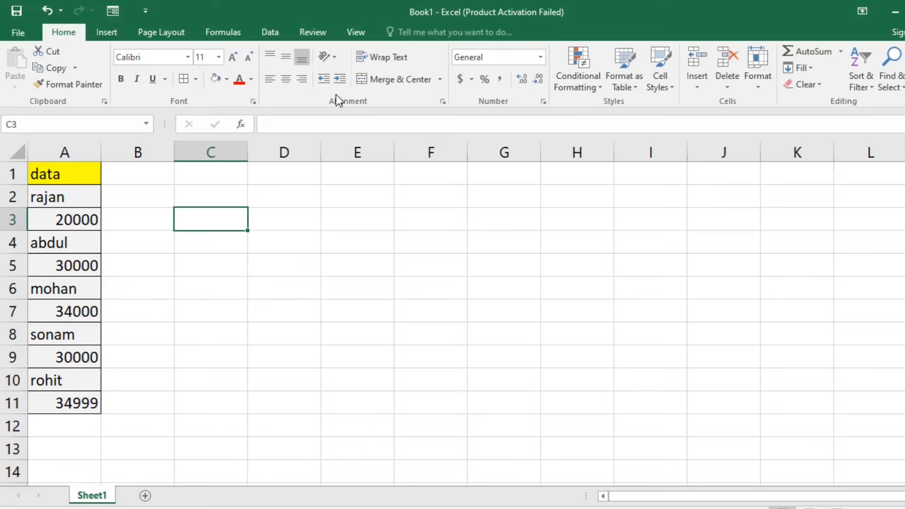
key("ctrl+g")
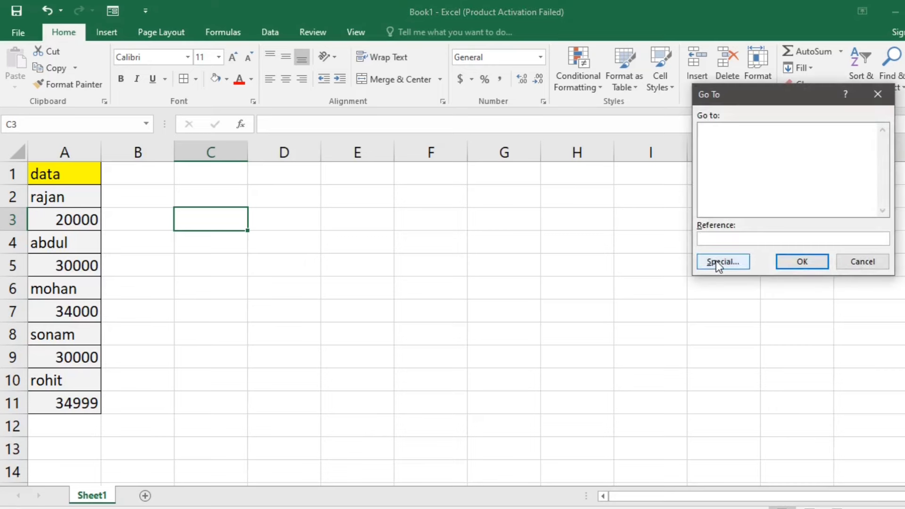
Step: Select column A's text constants, the data header and five names, and copy them
left_click(716, 262)
left_click(707, 124)
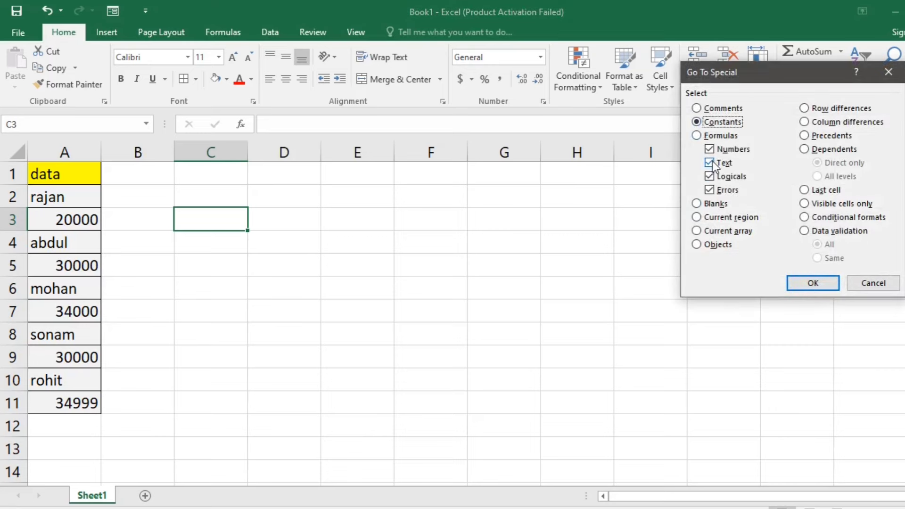
left_click(709, 149)
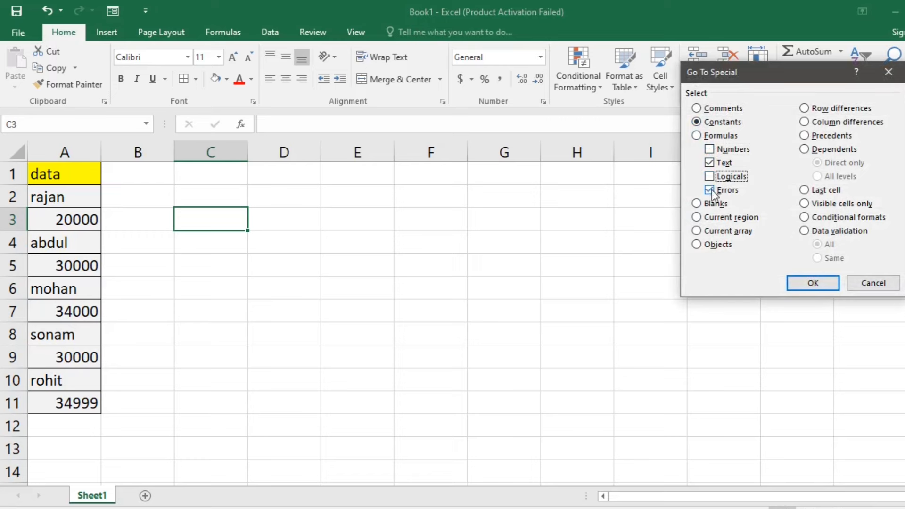
left_click(710, 190)
left_click(814, 284)
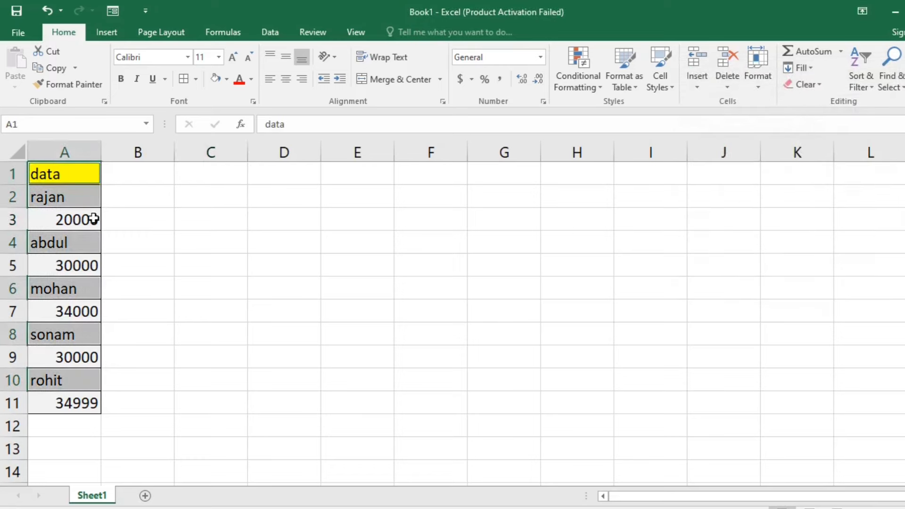
right_click(78, 198)
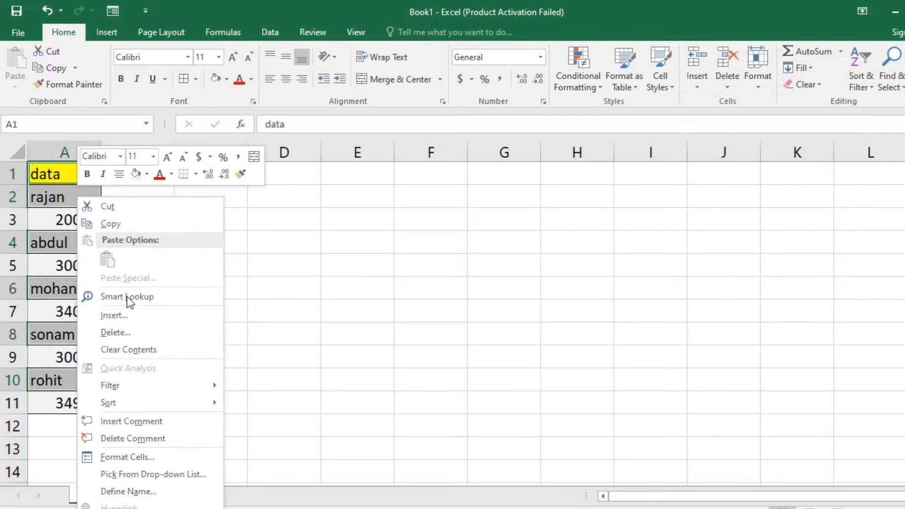
left_click(119, 225)
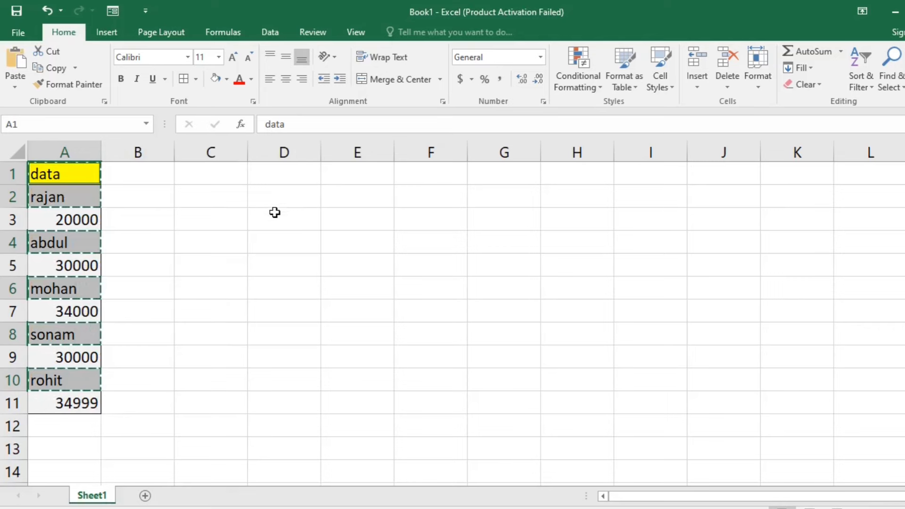
left_click(343, 198)
Step: Paste the copied text as values into E2:E7: data, rajan, abdul, mohan, sonam, rohit
right_click(341, 197)
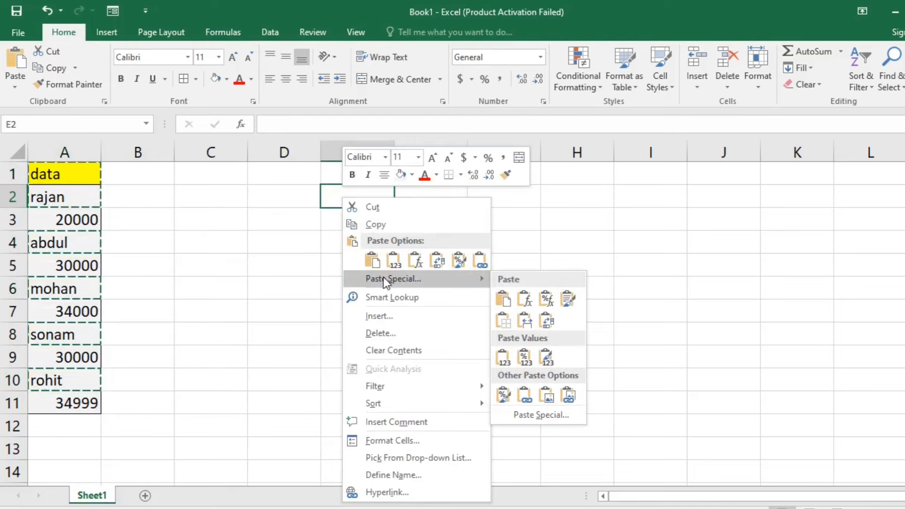
left_click(383, 277)
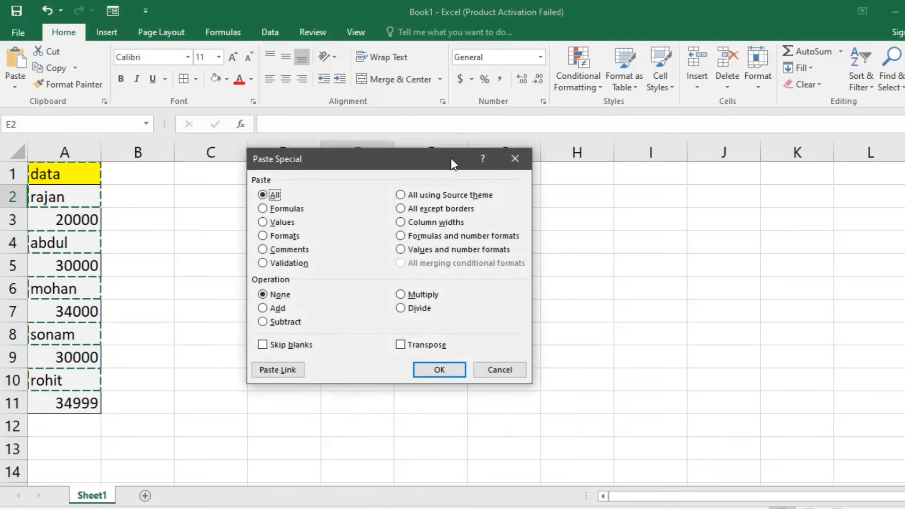
left_click_drag(451, 158, 700, 144)
left_click(526, 209)
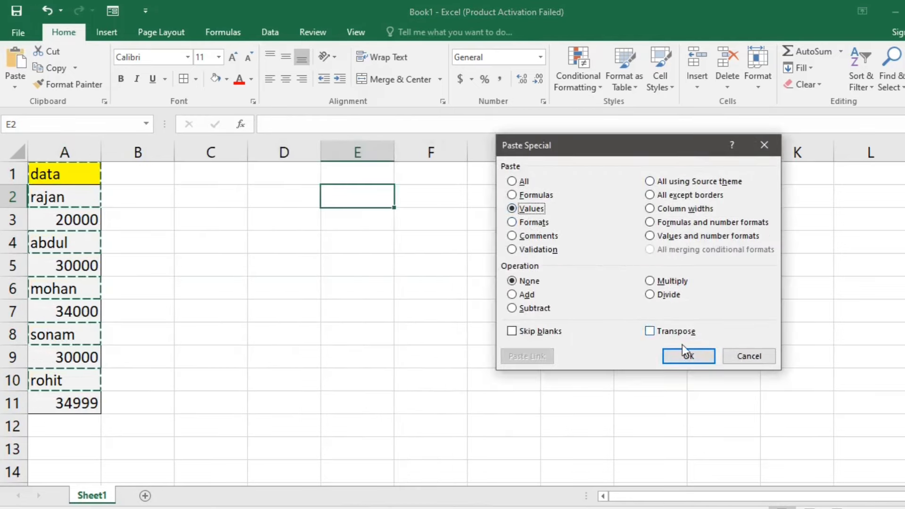
left_click(684, 353)
left_click(487, 228)
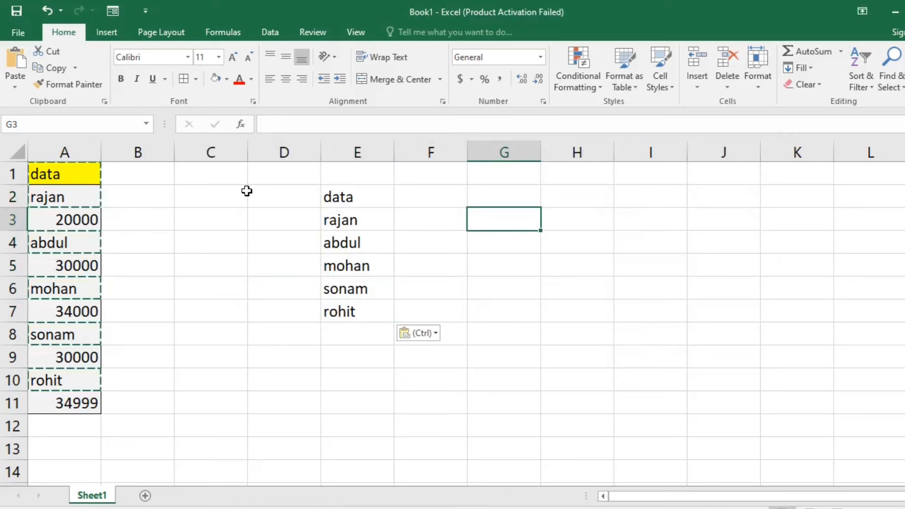
key("Escape")
left_click(360, 238)
key("Down")
key("Down")
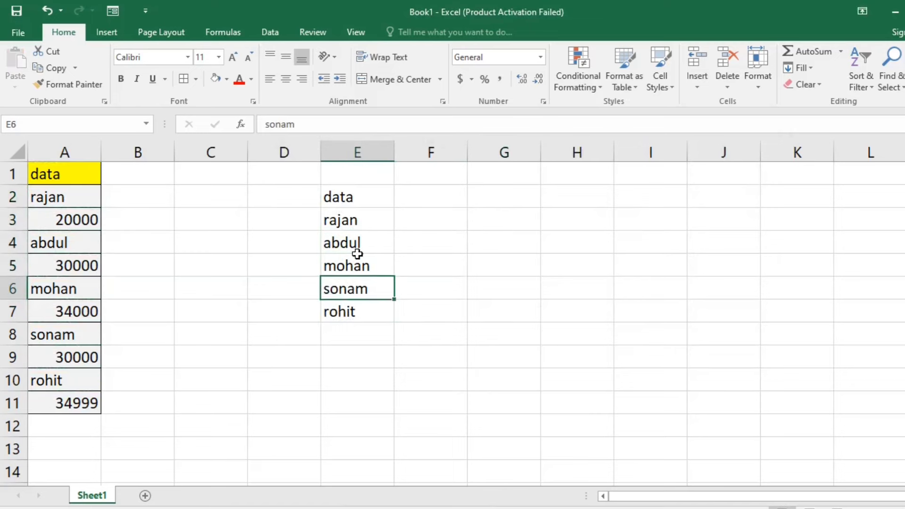
key("Up")
key("Up")
key("Up")
key("Up")
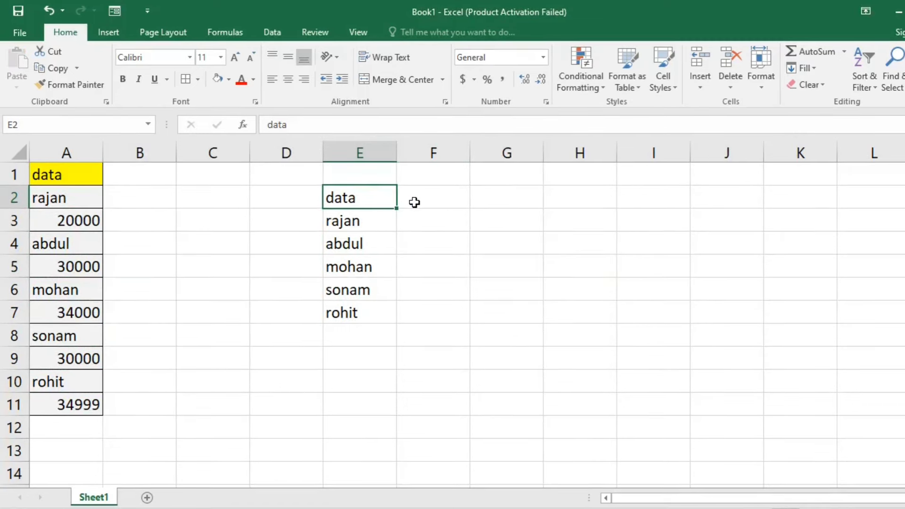
left_click(429, 198)
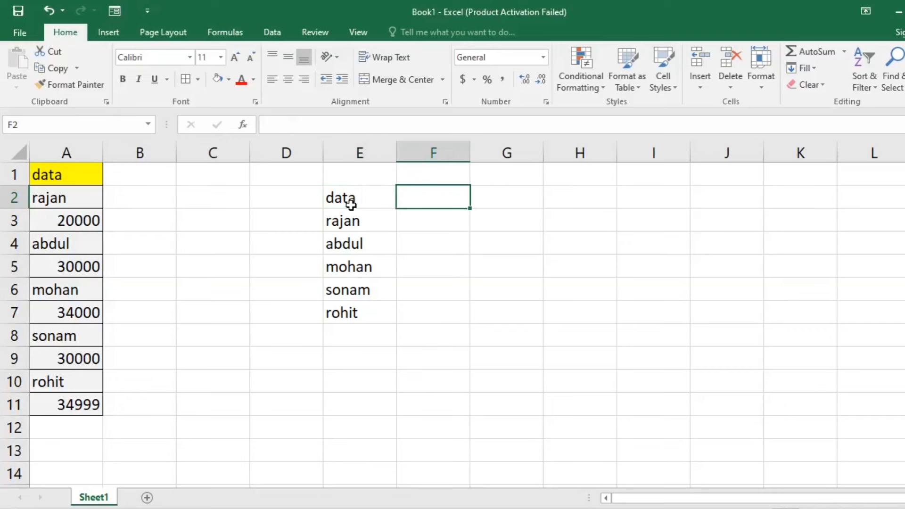
Step: Review the salary values in column A beside the new names column
left_click_drag(424, 222, 426, 313)
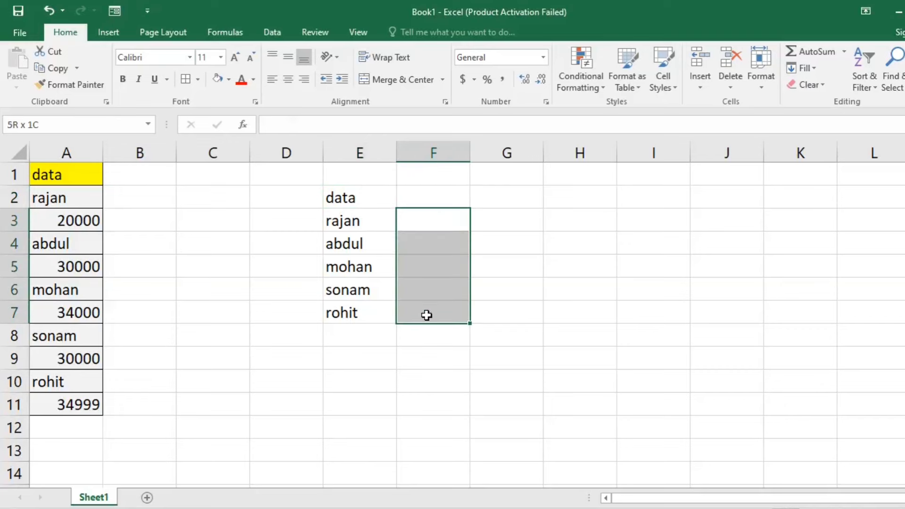
left_click(78, 225)
left_click(75, 264)
left_click(71, 307)
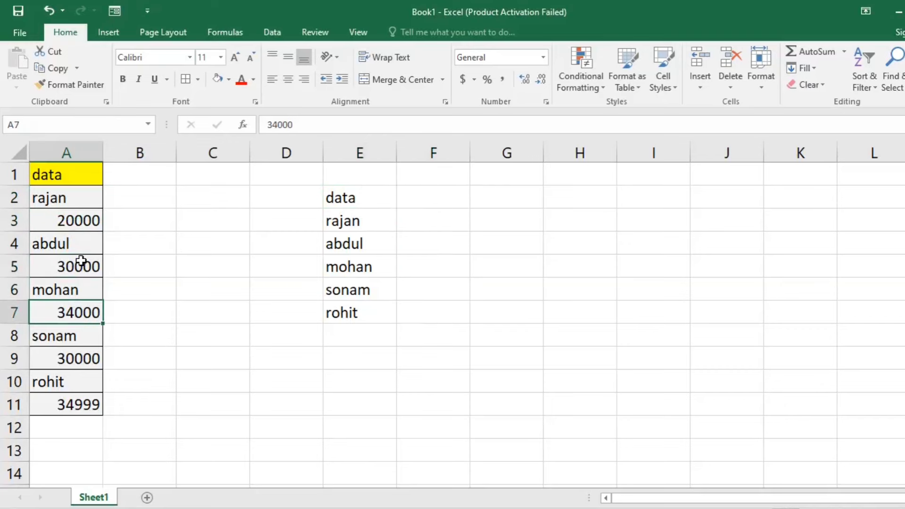
left_click(85, 222)
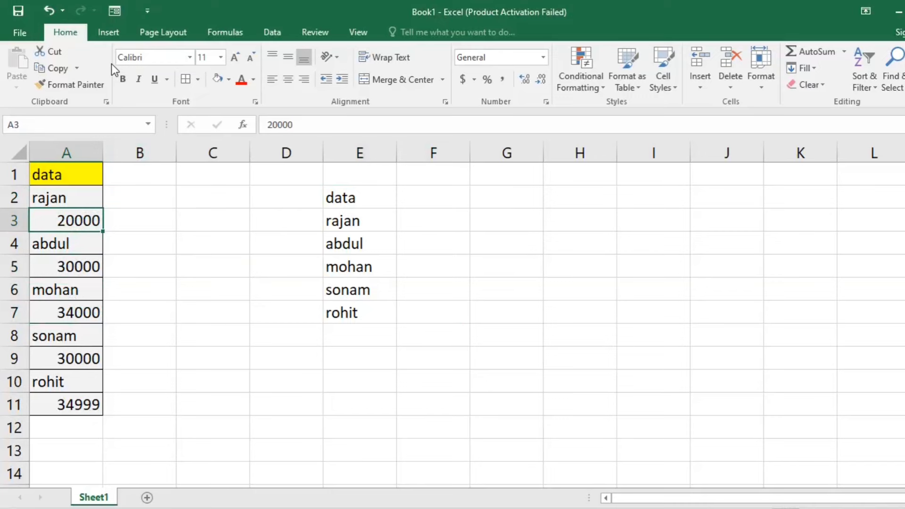
Step: Set Go To Special to Constants with only Numbers checked to pick the salaries
key("ctrl+g")
left_click(726, 262)
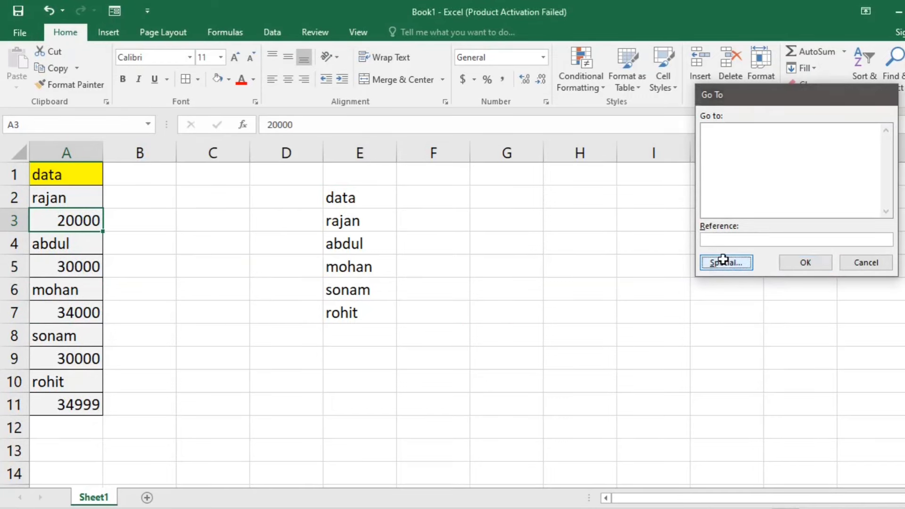
left_click(711, 124)
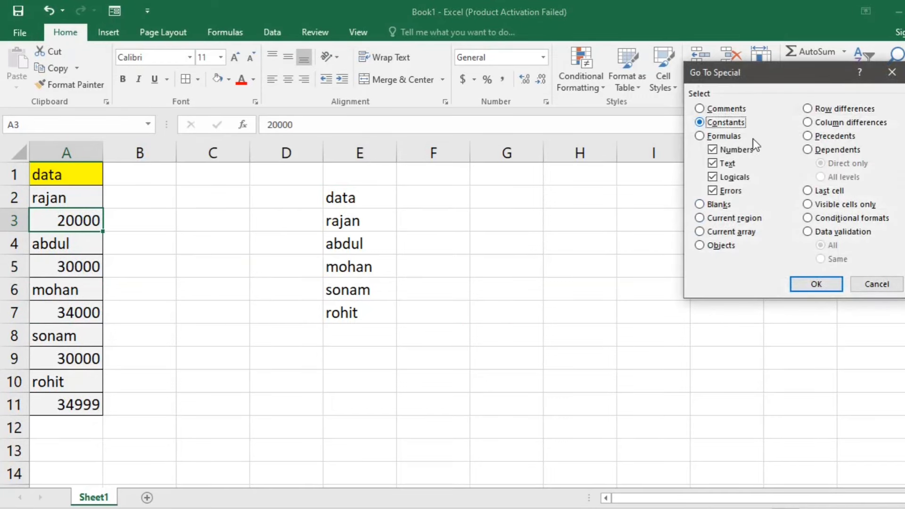
left_click(712, 149)
left_click(713, 190)
left_click(712, 176)
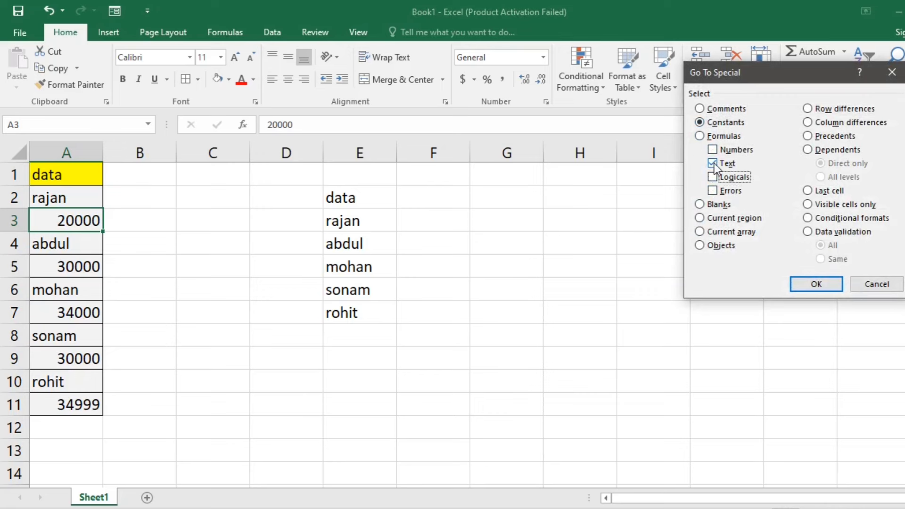
left_click(712, 163)
left_click(712, 150)
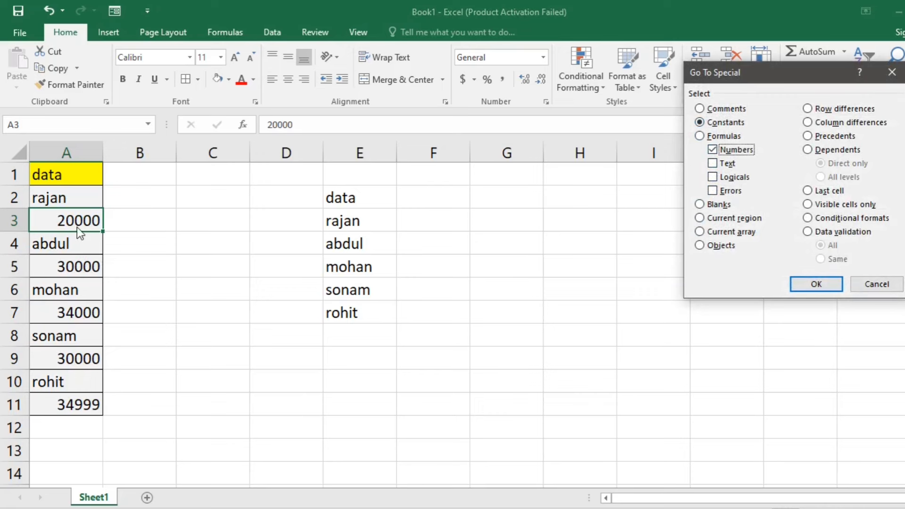
left_click(816, 284)
Step: Copy the salaries and paste them as values into F3:F7 beside the names
right_click(76, 313)
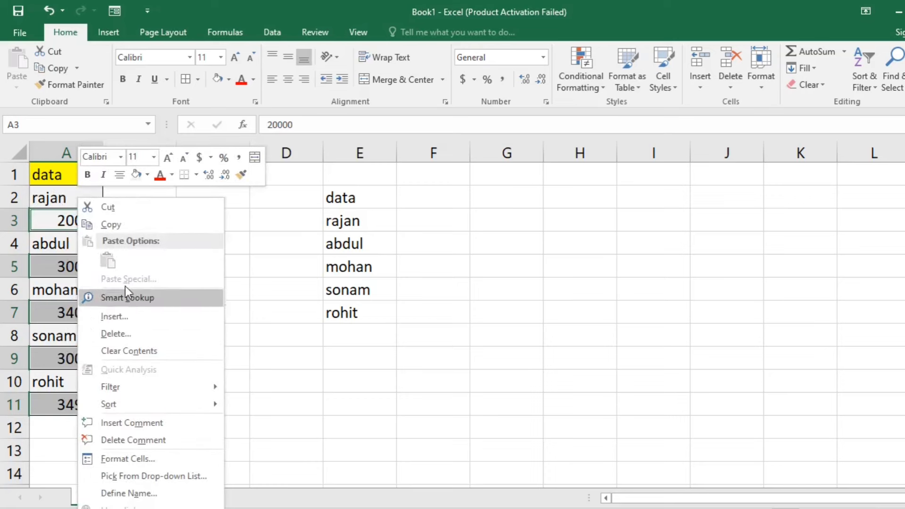
left_click(111, 224)
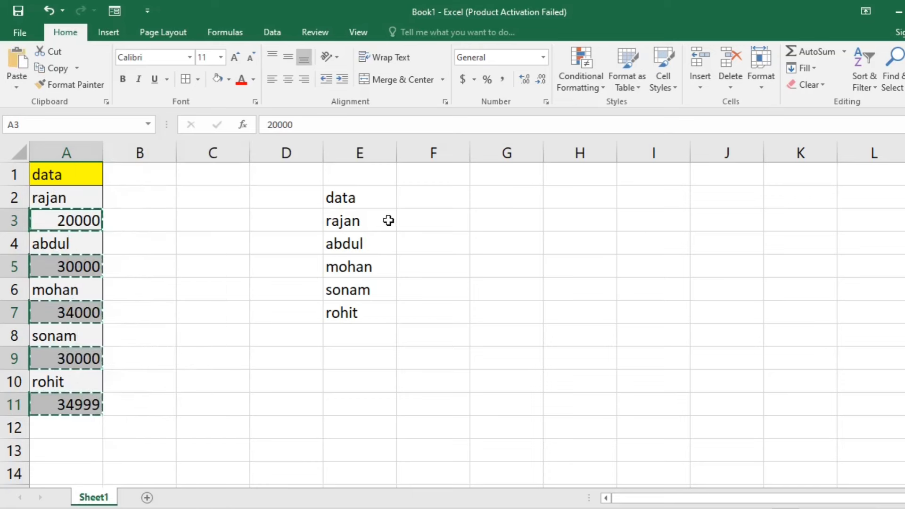
left_click(417, 222)
right_click(418, 222)
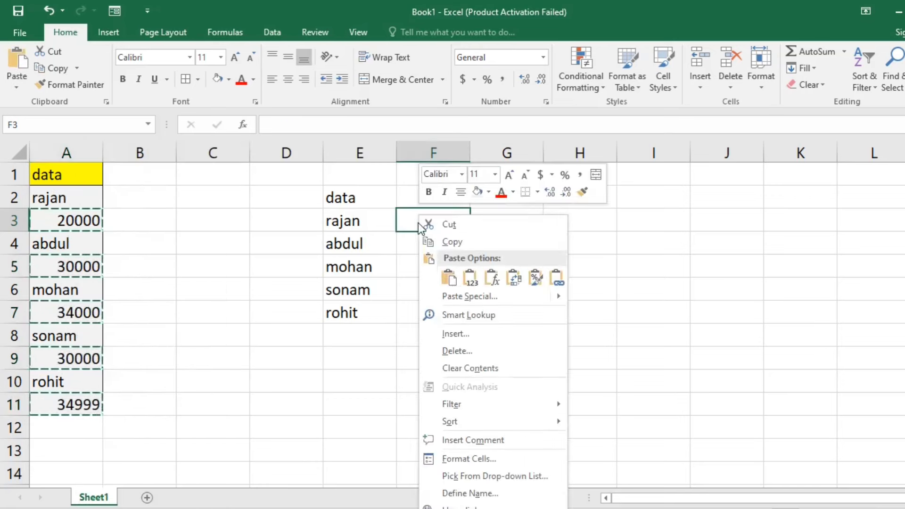
left_click(456, 294)
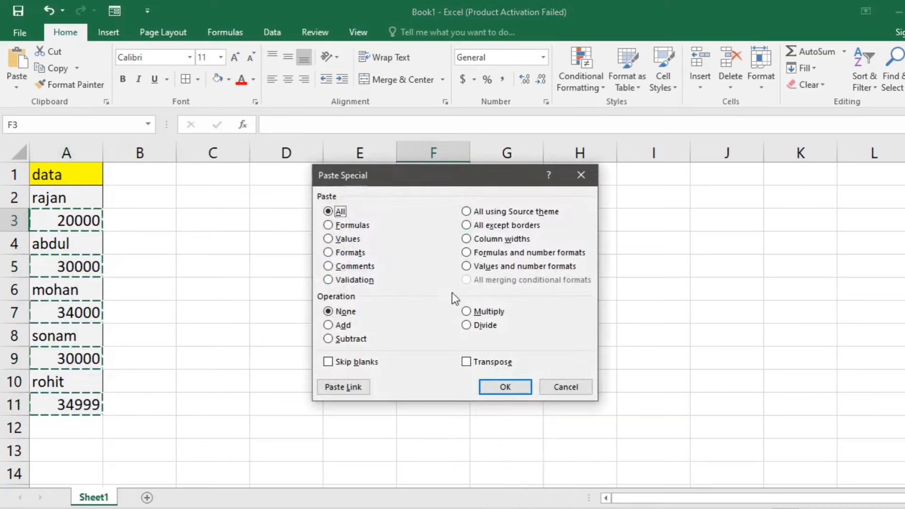
left_click(346, 239)
left_click(505, 387)
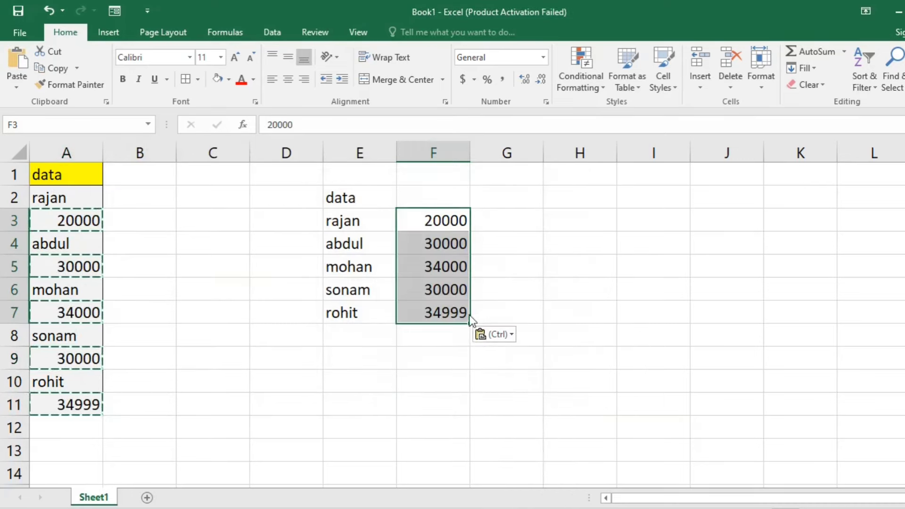
left_click(434, 290)
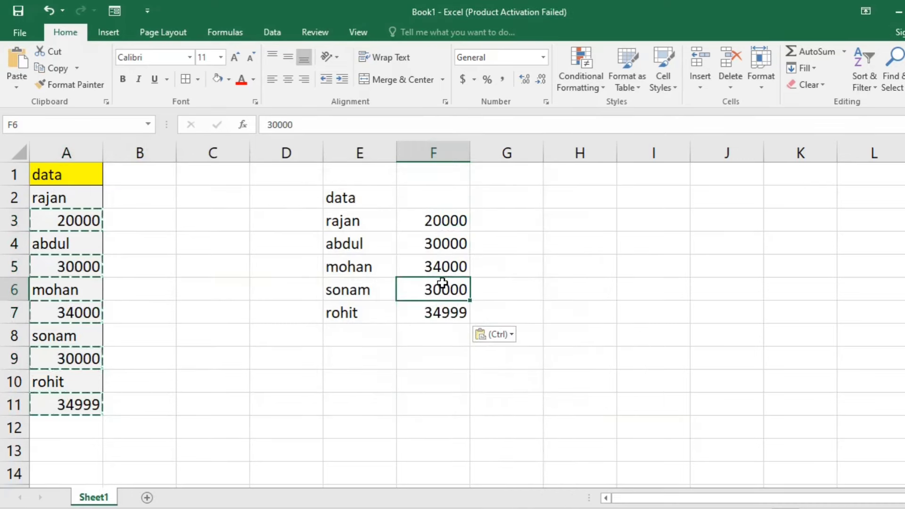
key("Escape")
left_click(65, 221)
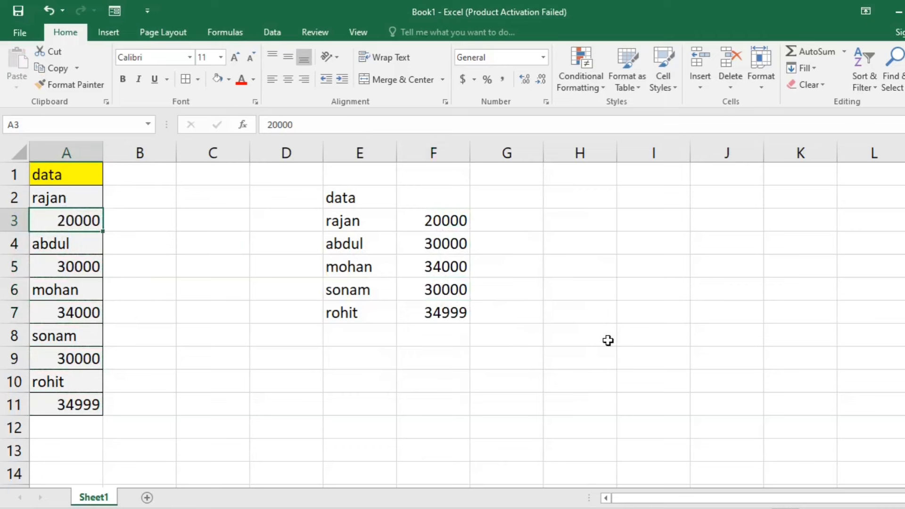
Step: Enter emp_name in E2 and salary in F2, then autofit column E
left_click(622, 337)
left_click(358, 194)
left_click_drag(360, 221, 359, 308)
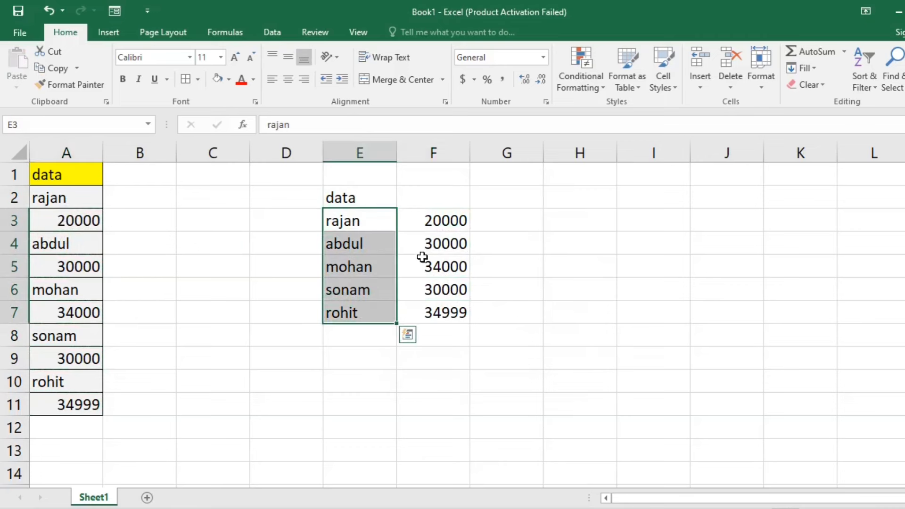
left_click(367, 201)
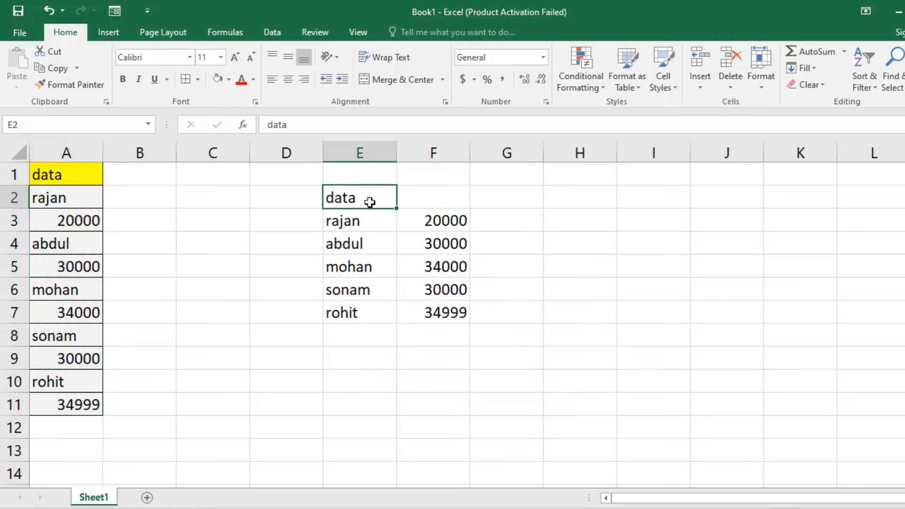
type("emp_")
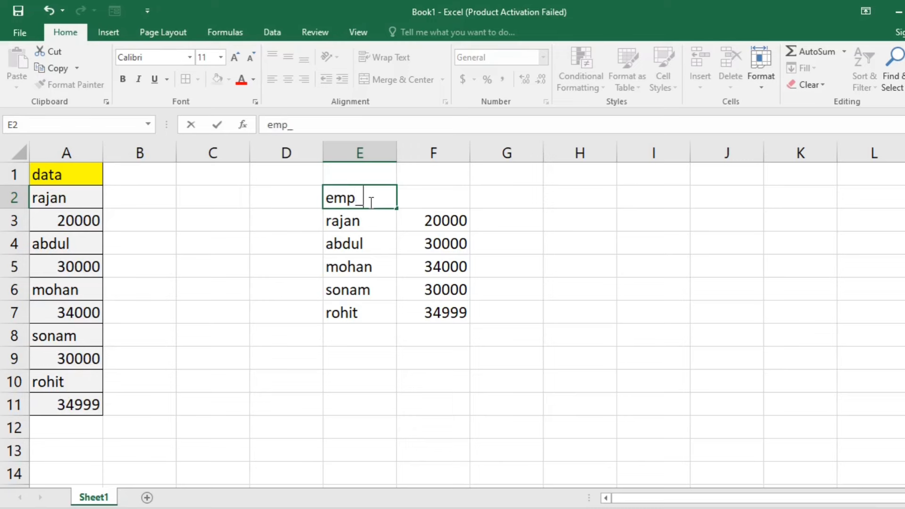
type("name")
key("Right")
type("sal")
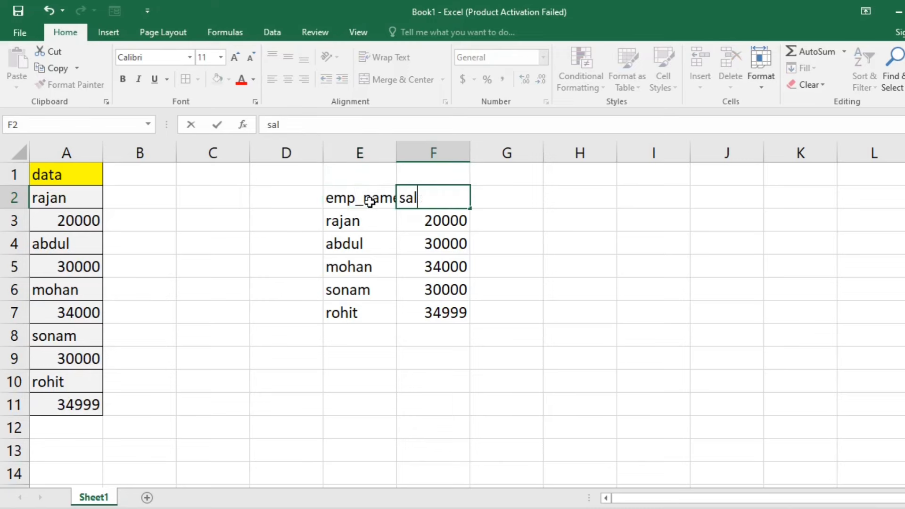
type("ary")
key("Return")
double_click(397, 157)
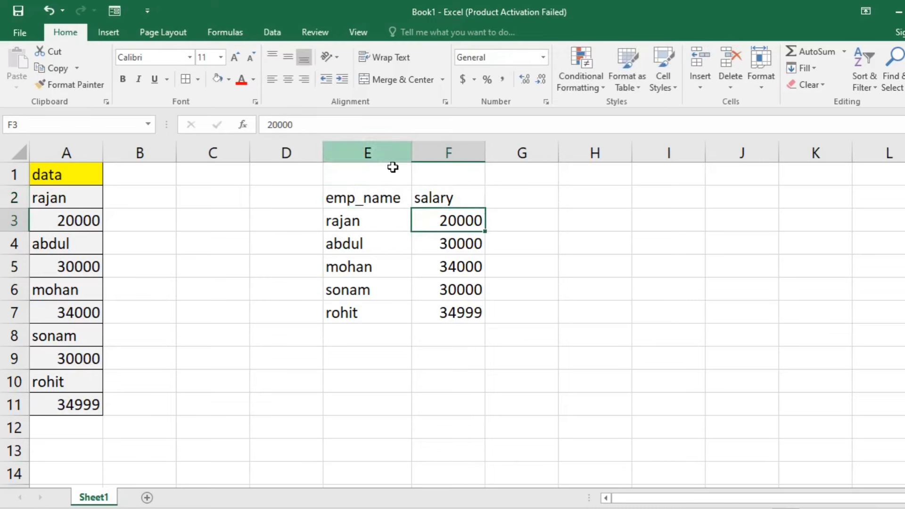
left_click_drag(363, 197, 464, 197)
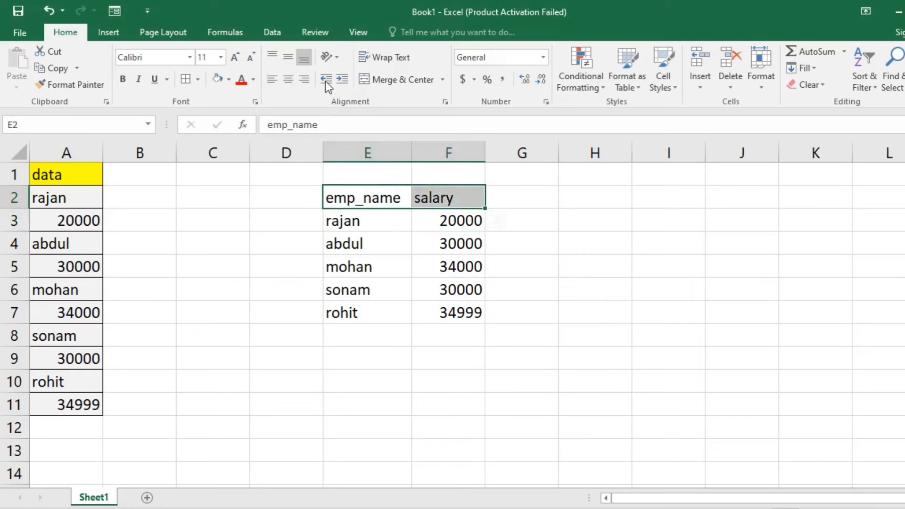
Step: Give the E2:F2 headers a yellow fill and apply All Borders to E2:F7
left_click(229, 80)
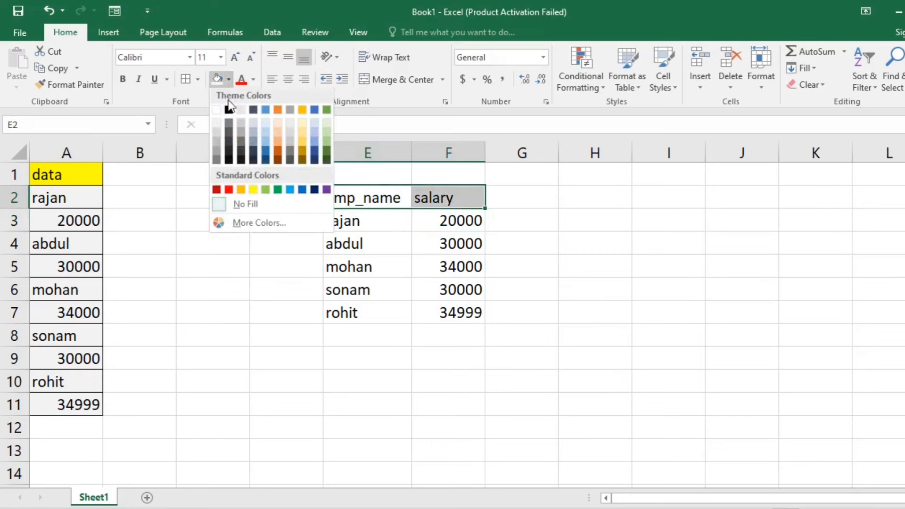
left_click(248, 187)
left_click(185, 79)
left_click(561, 274)
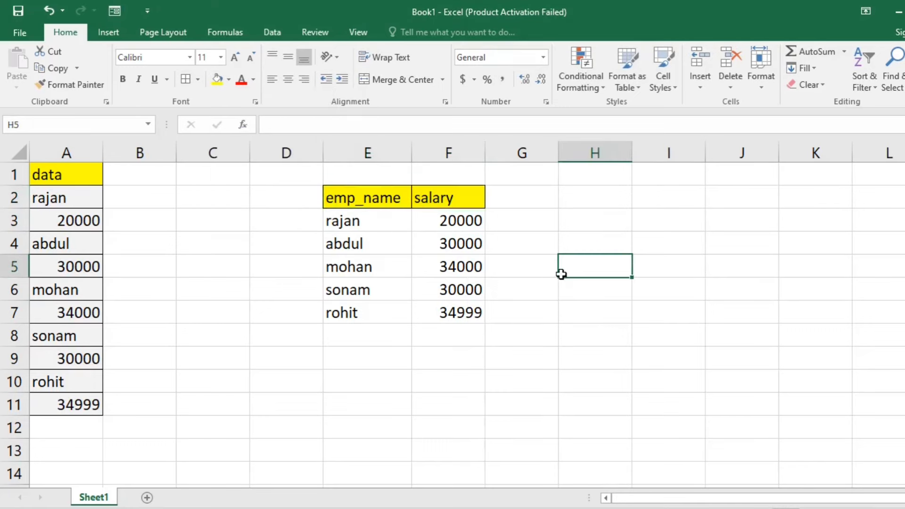
mouse_move(380, 202)
left_mouse_down()
mouse_move(462, 289)
mouse_move(467, 313)
left_mouse_up()
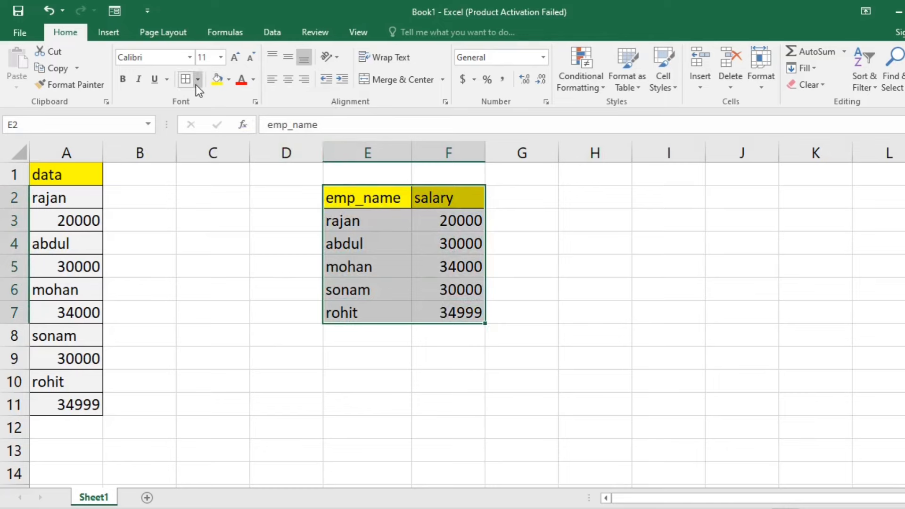
left_click(594, 250)
scroll(544, 283, "up", 1)
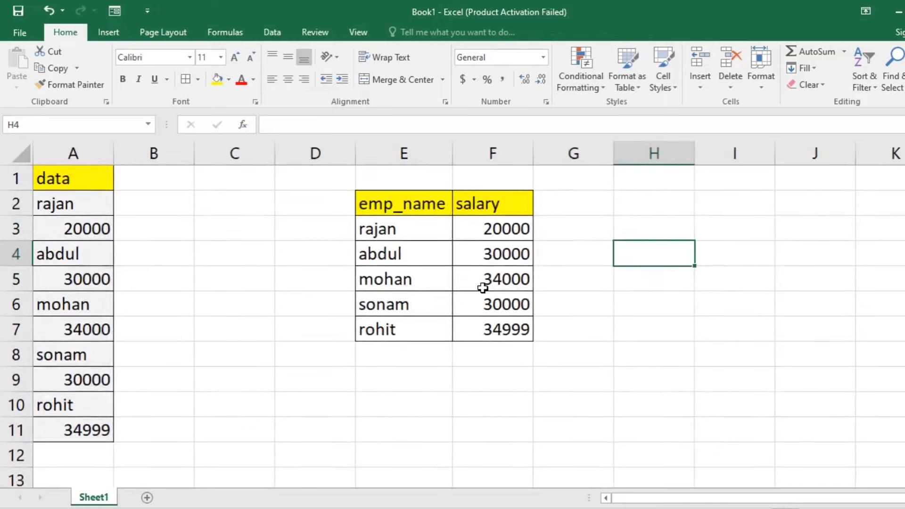
left_click_drag(77, 204, 76, 379)
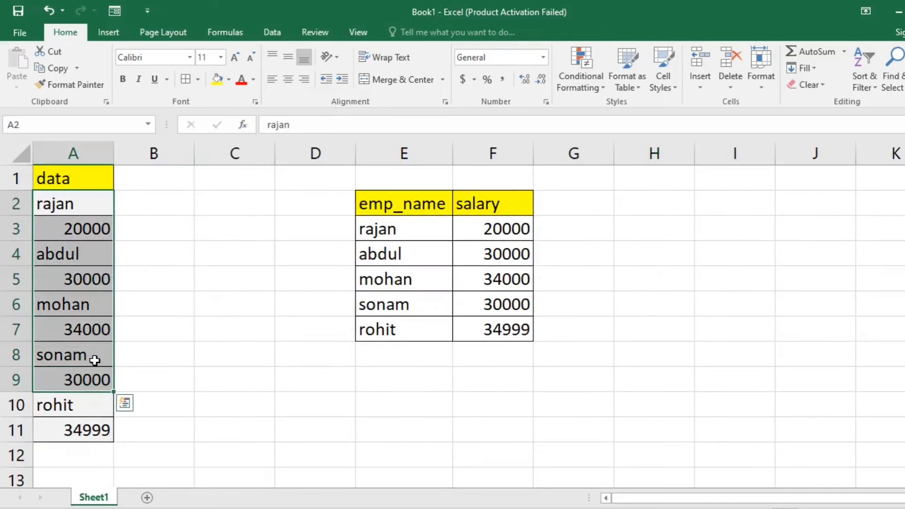